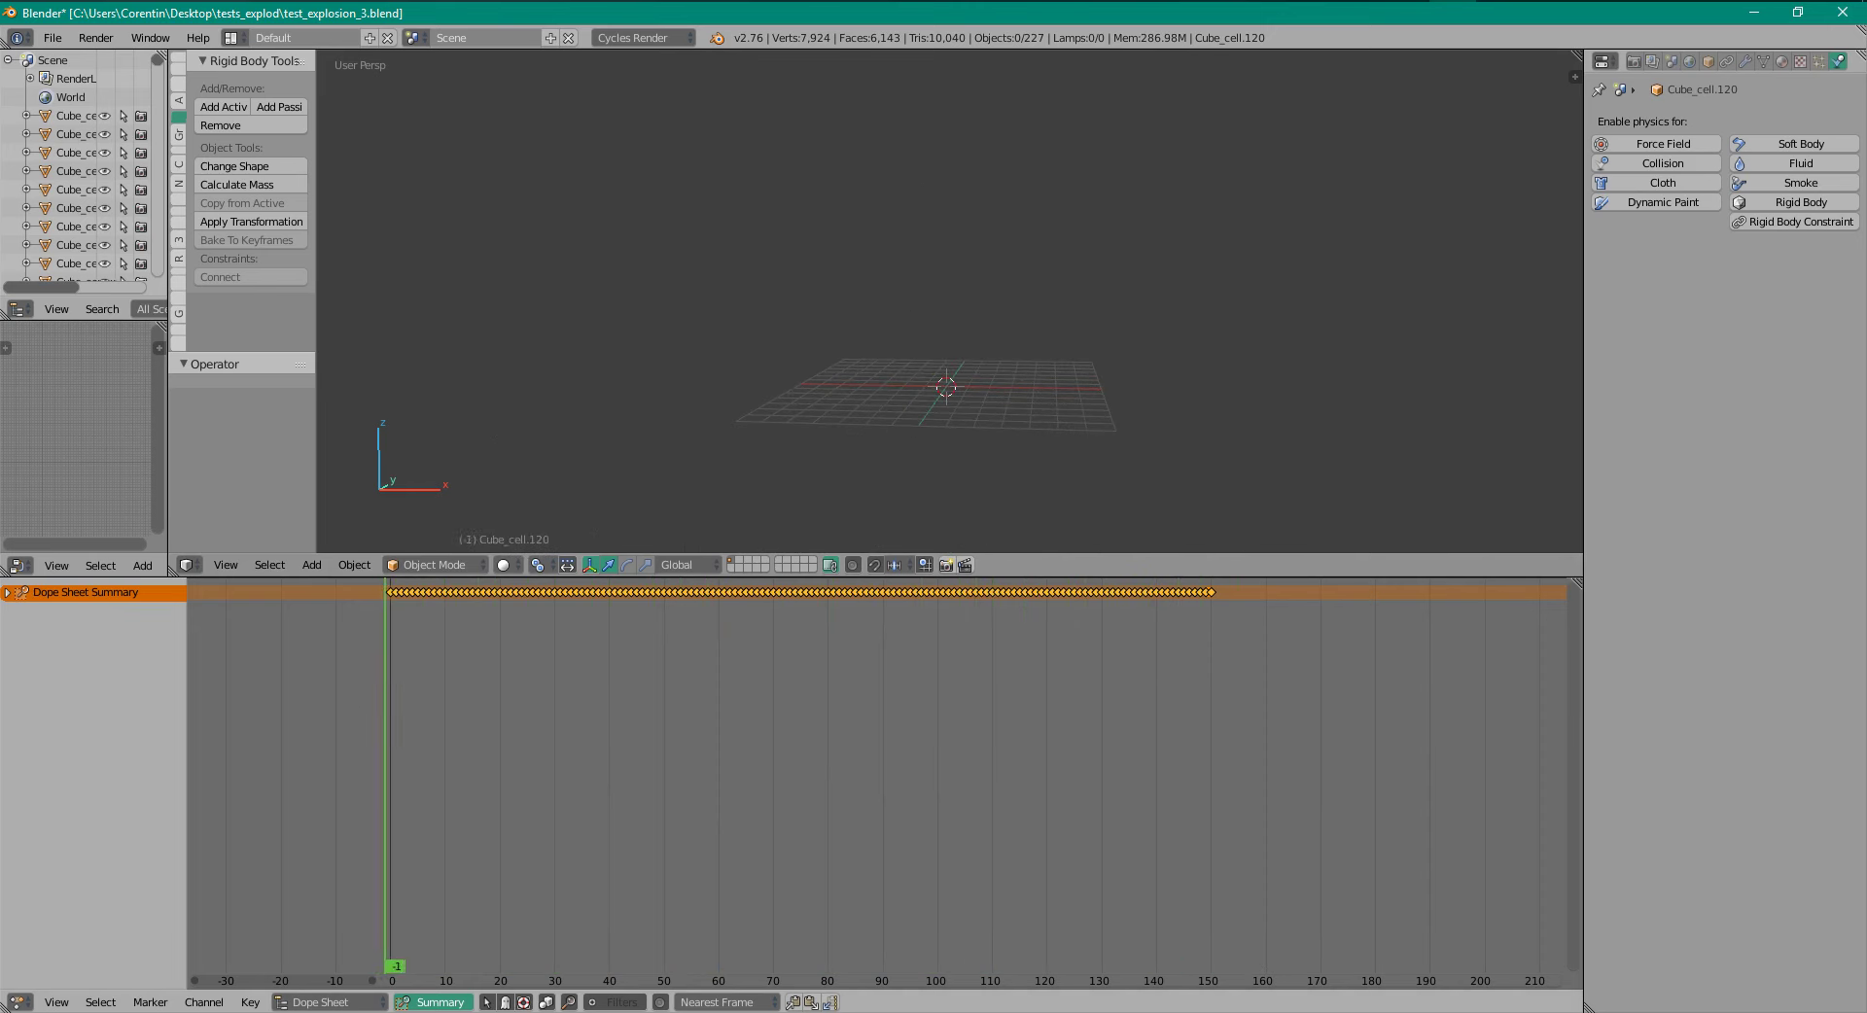
# - Play the explosion animation once to review its original timing, and stop playback
pyautogui.hotkey('alt', 'a')
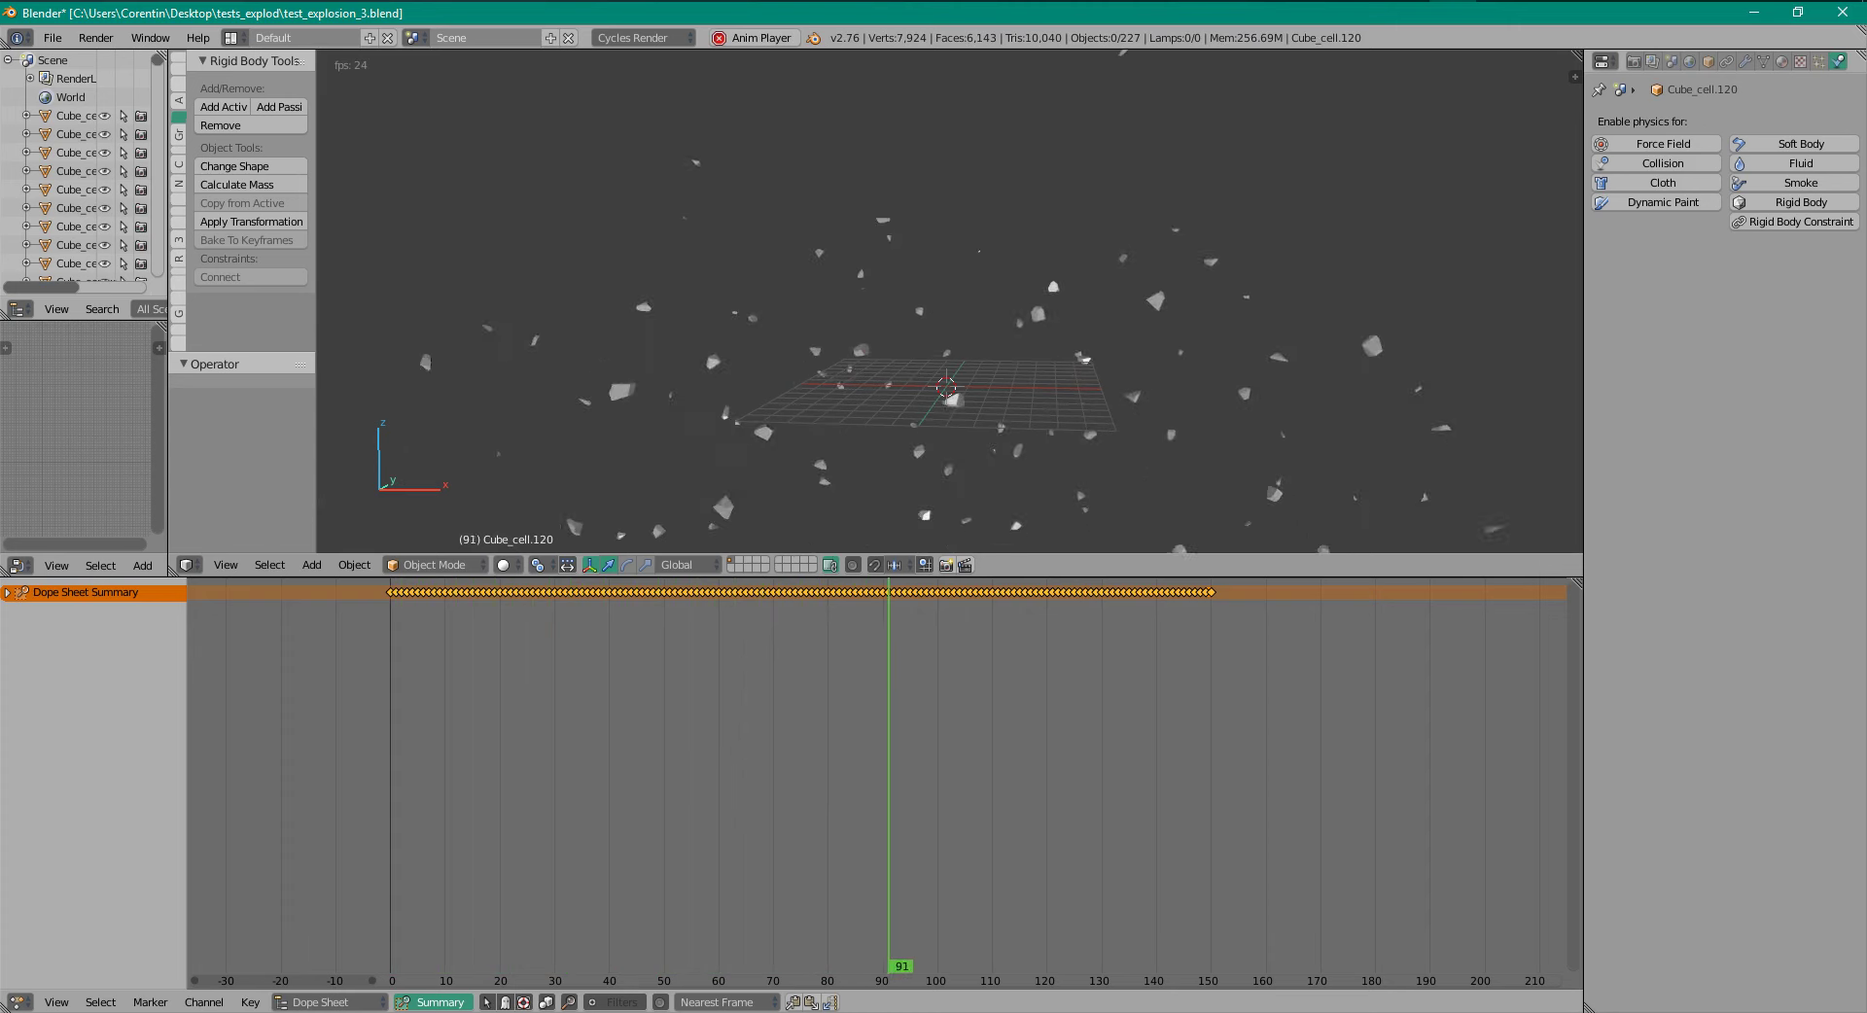
pyautogui.press('Escape')
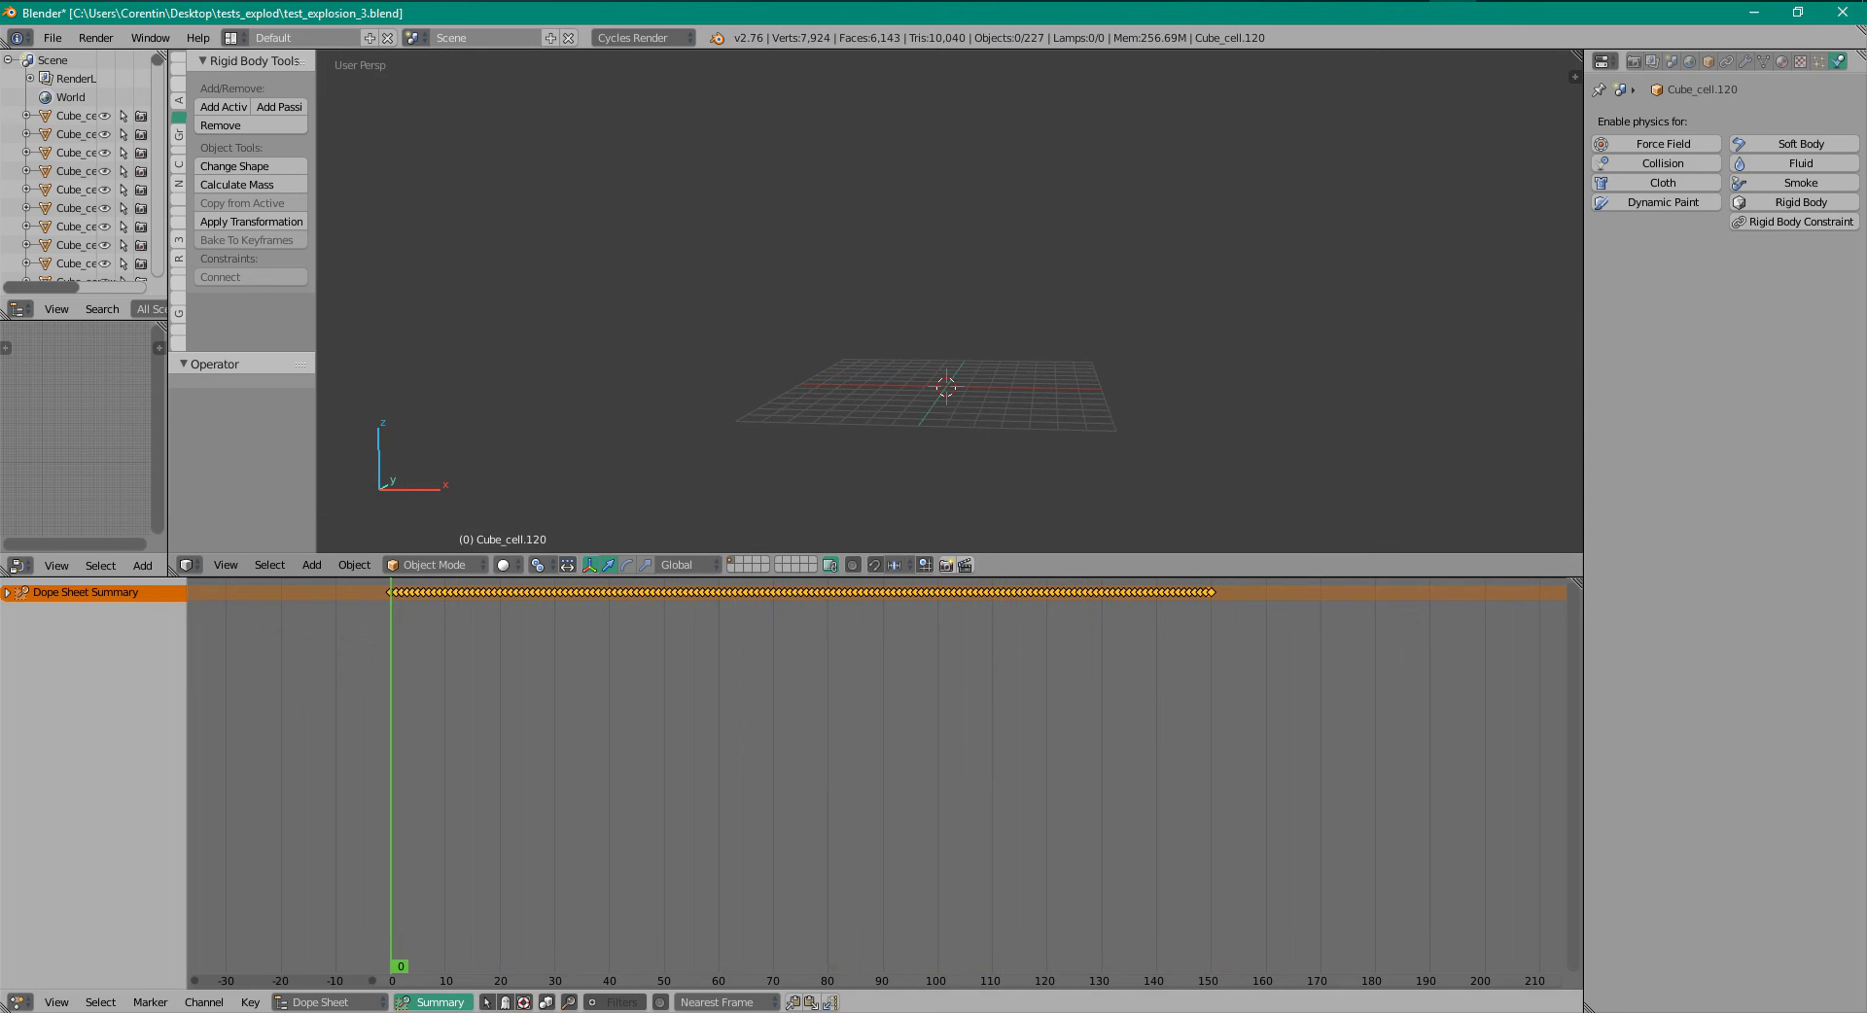
pyautogui.scroll(10, 862, 778)
pyautogui.moveTo(861, 778); pyautogui.dragTo(1277, 772, button='middle')
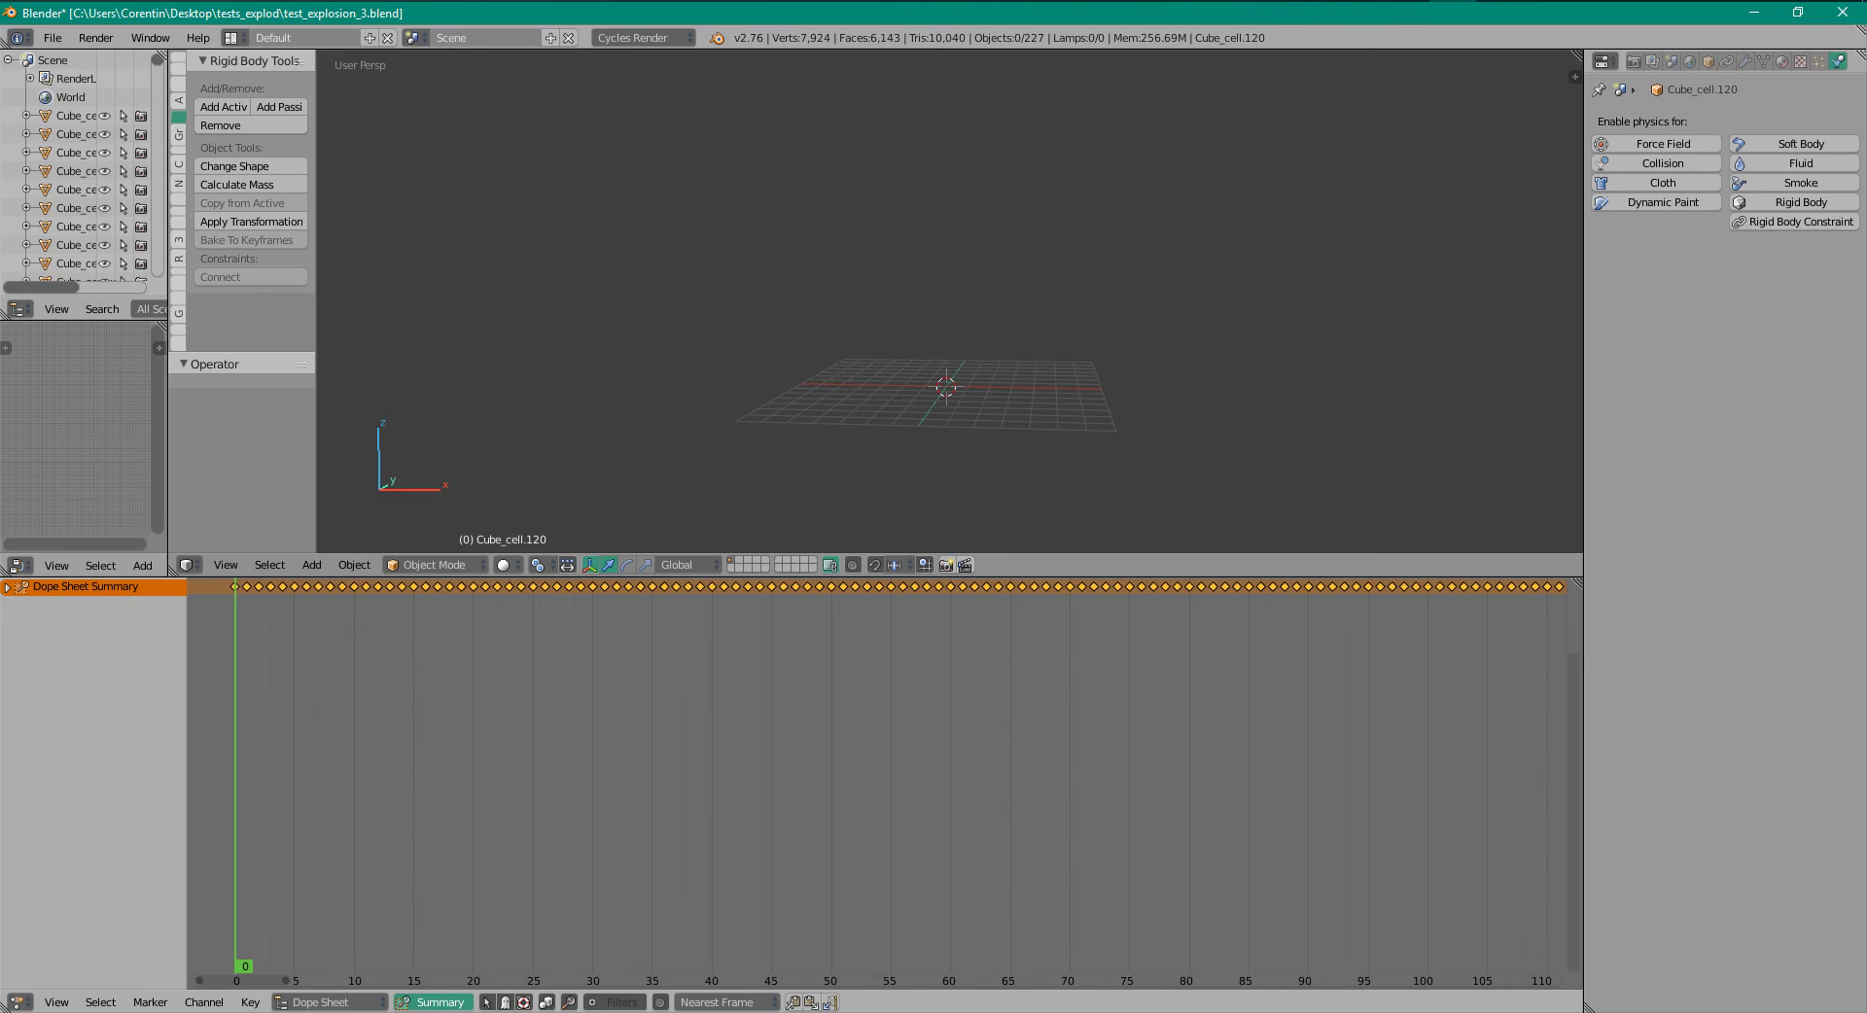
pyautogui.scroll(-2, 880, 777)
pyautogui.scroll(-2, 880, 778)
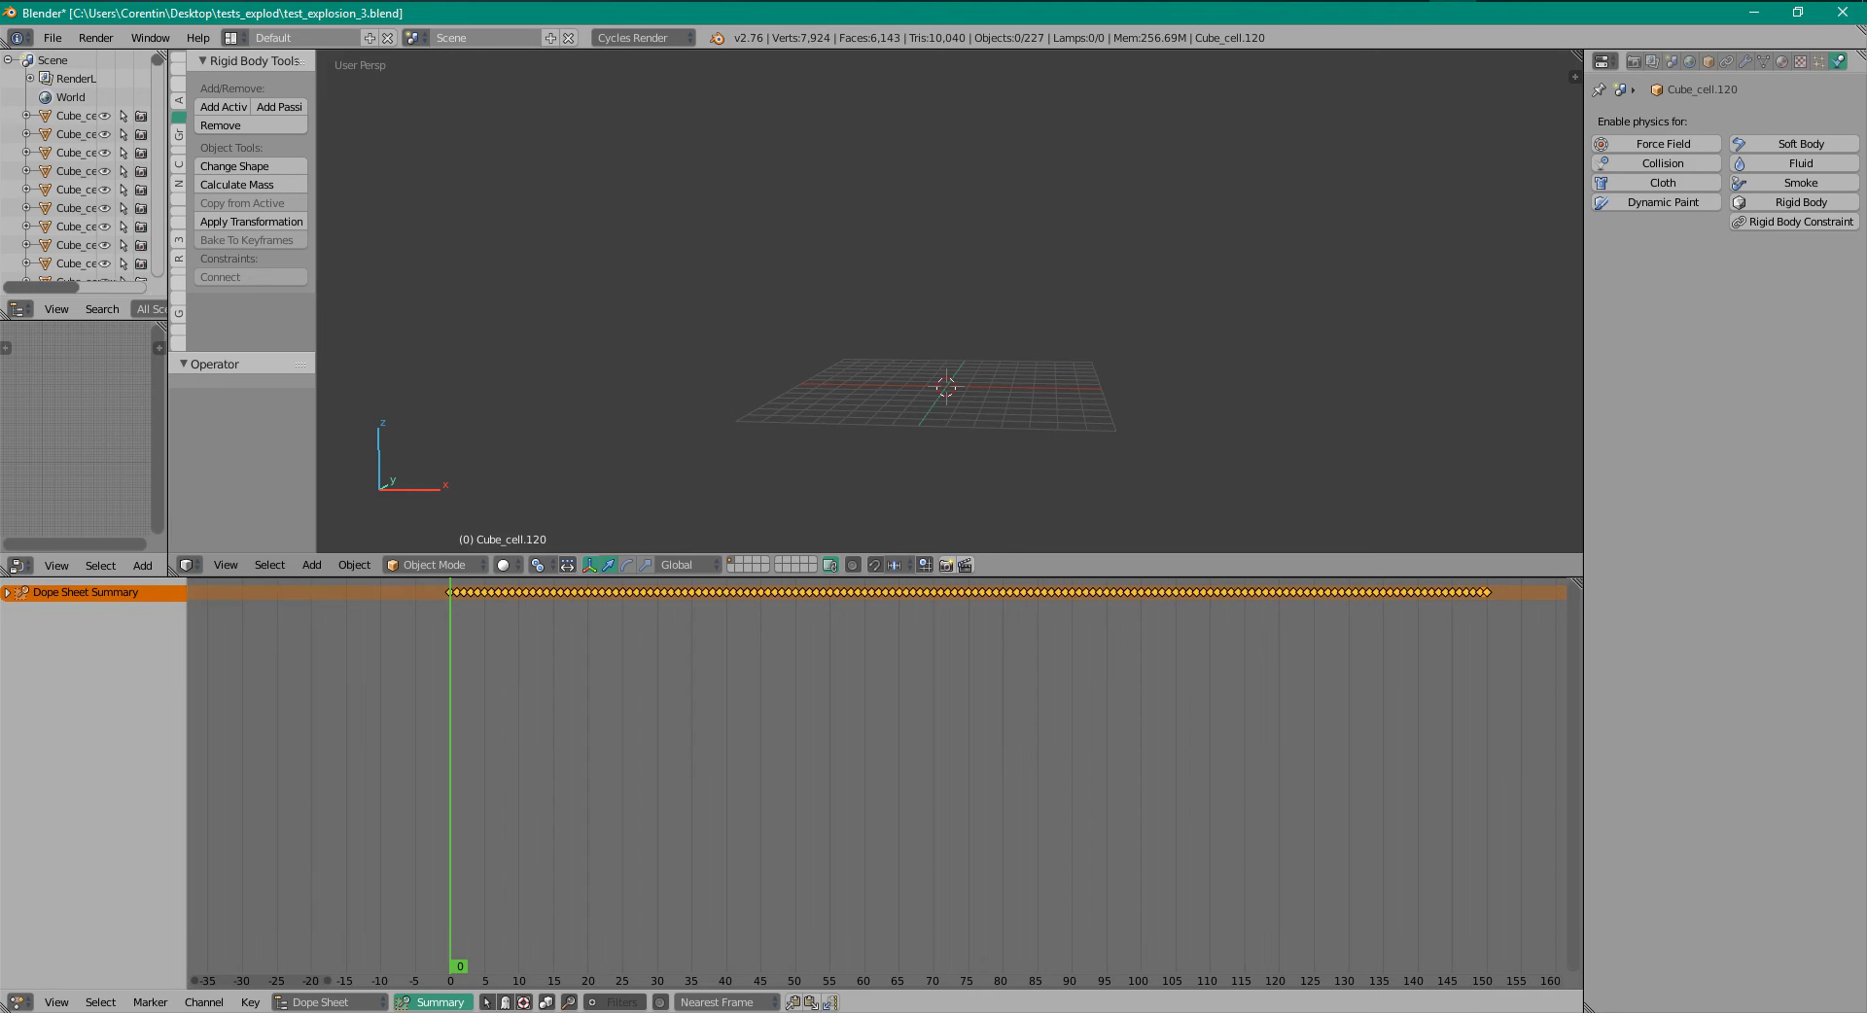
pyautogui.moveTo(880, 778); pyautogui.dragTo(826, 778, button='middle')
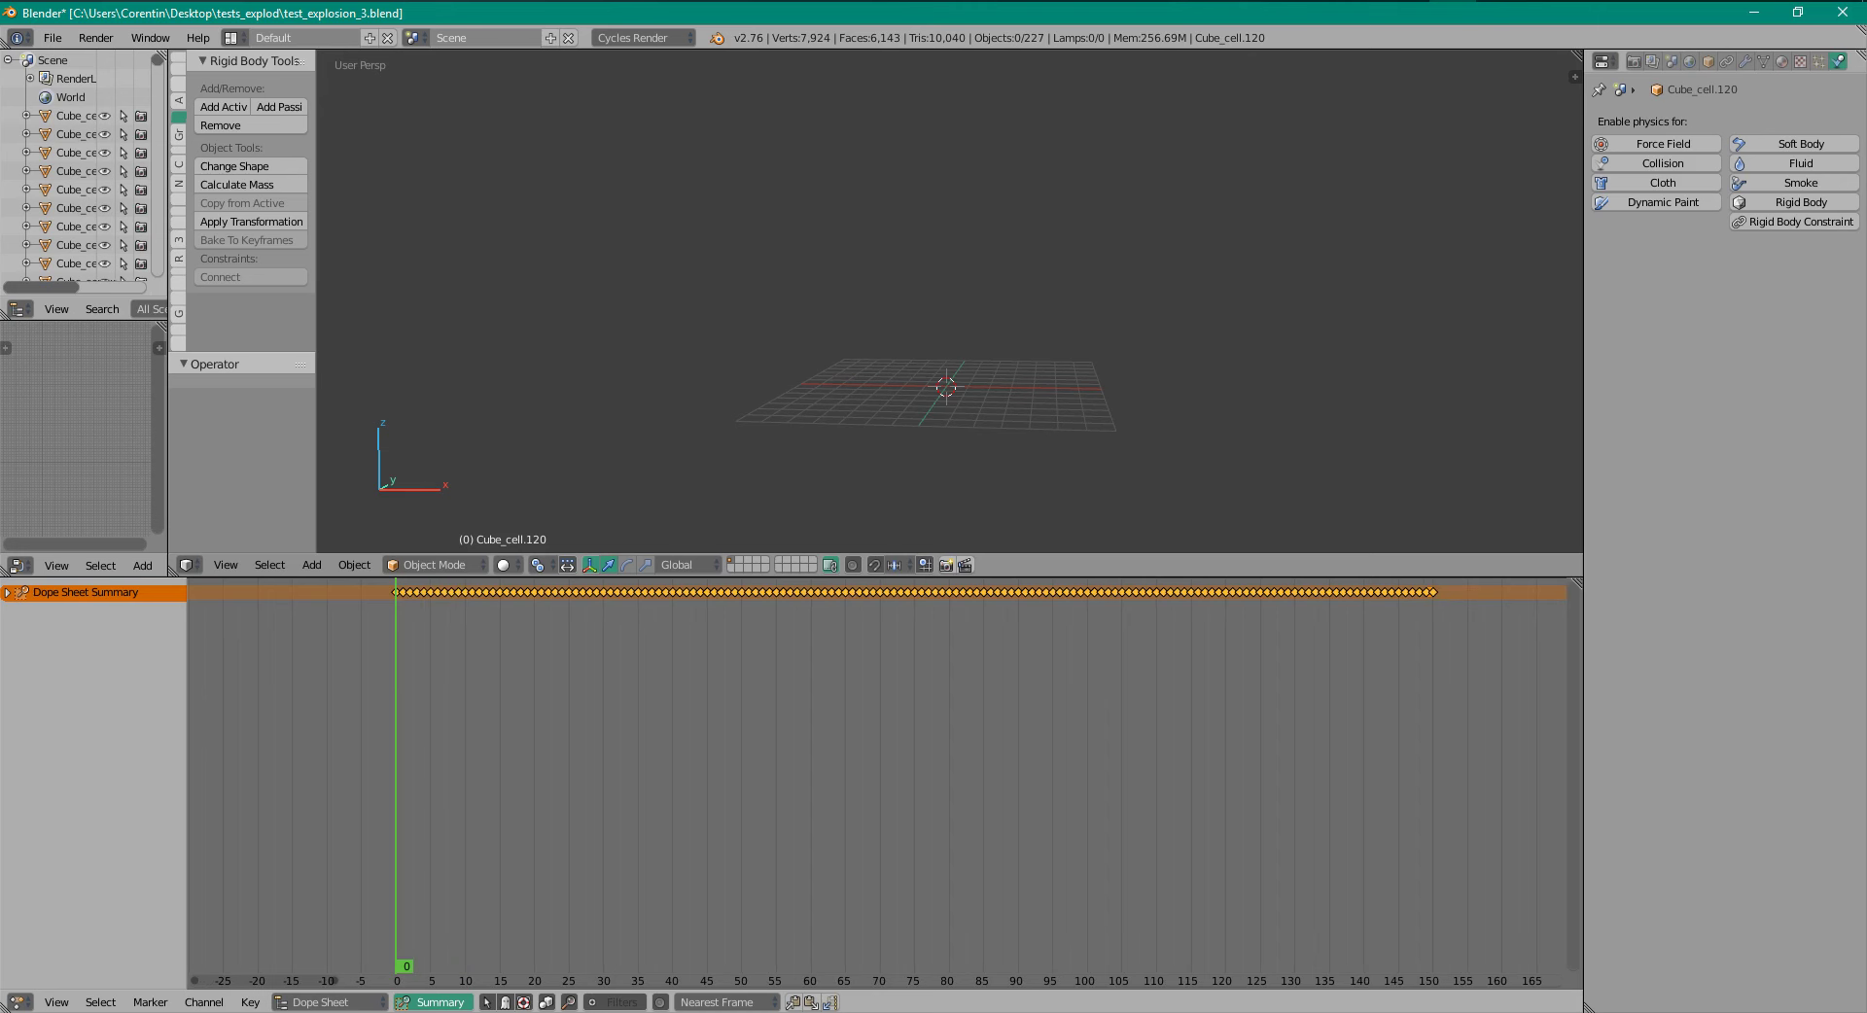
# - Expand the Dope Sheet Summary to examine the keyframe channels of each cube fragment, and collapse it again
pyautogui.press('ctrl+KP_Add')
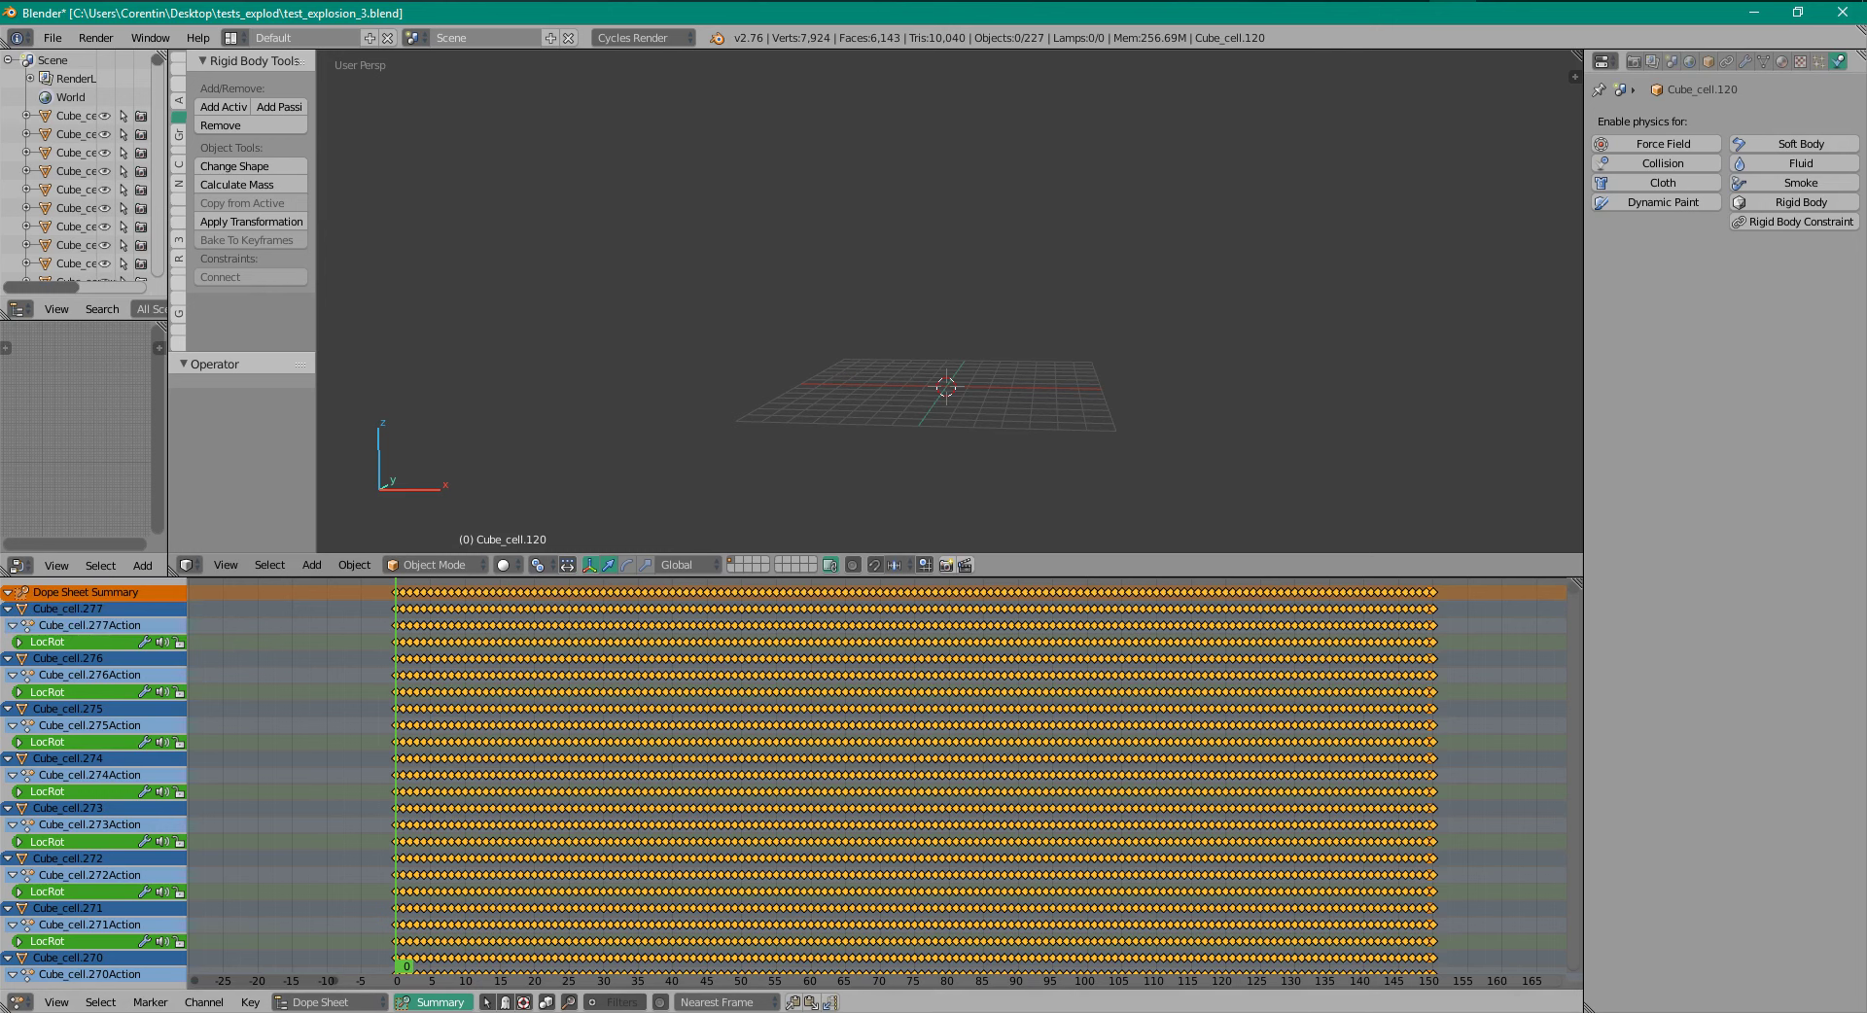
pyautogui.click(8, 592)
pyautogui.press('s')
pyautogui.press('Escape')
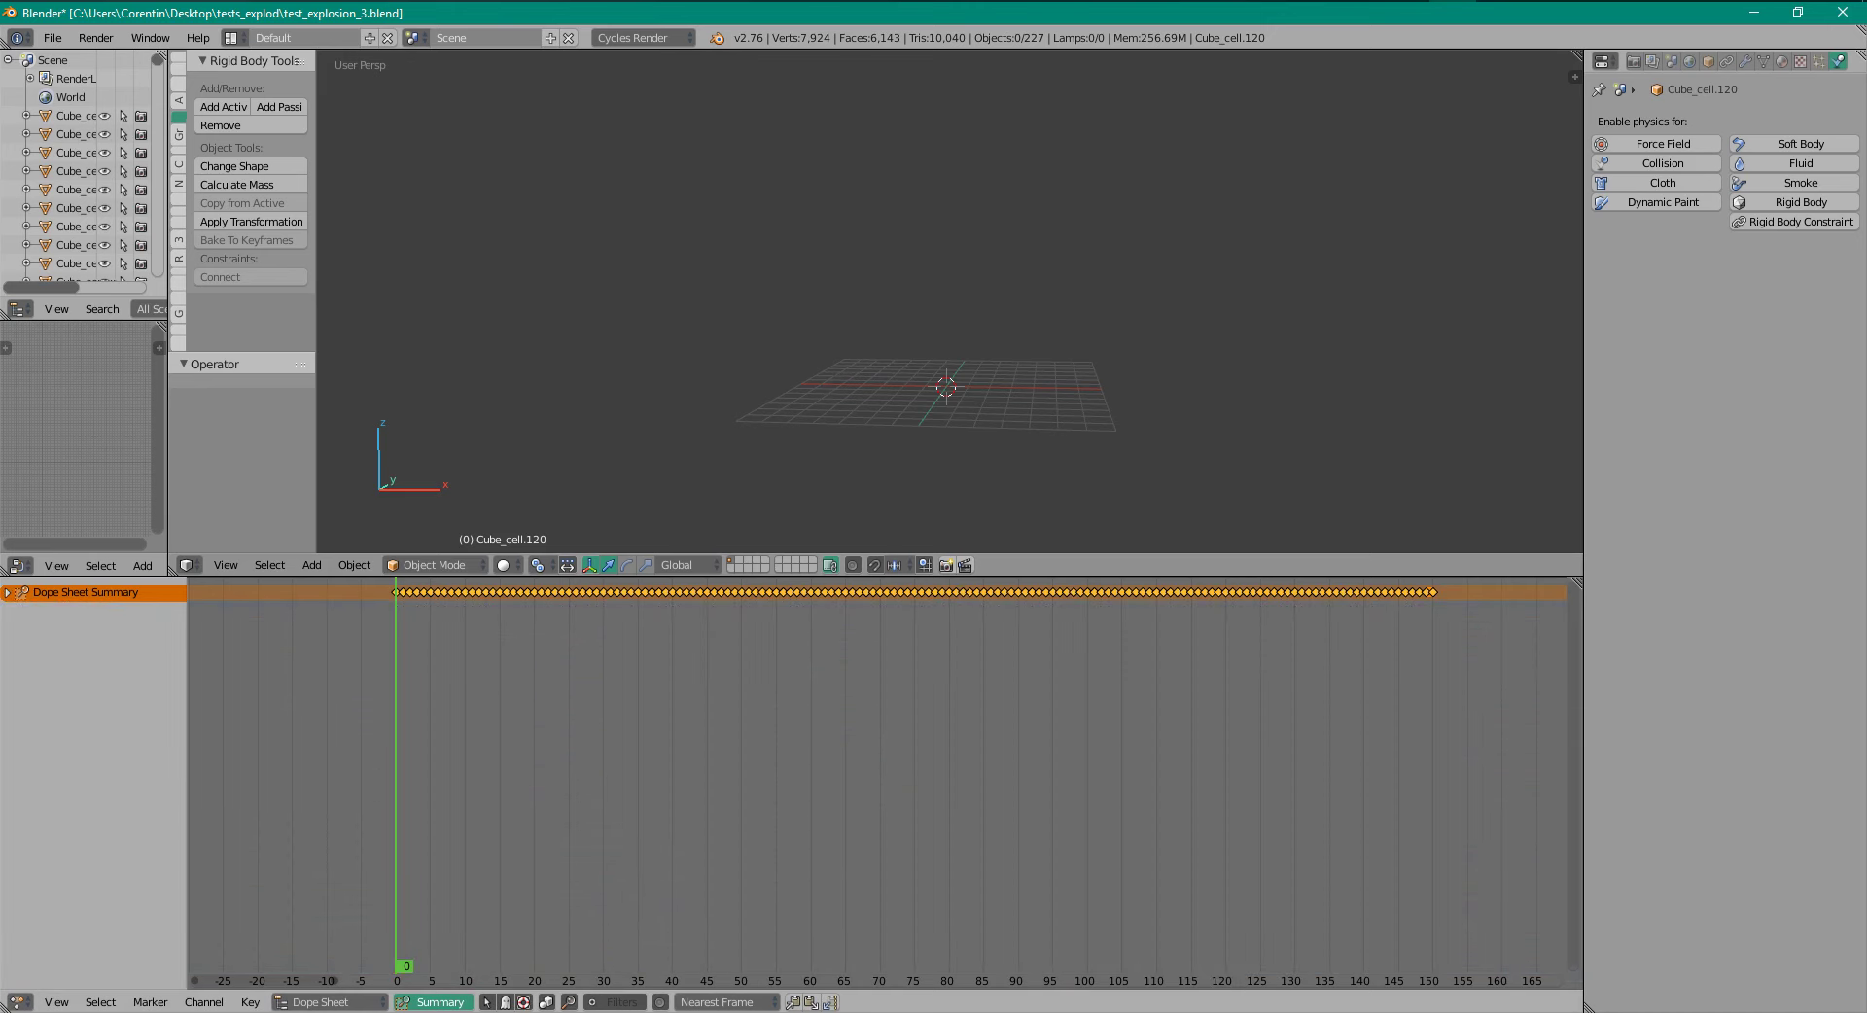
# - Select all keyframes in the Dope Sheet Summary and scale them by 0.334 from frame 0 so they end at frame 50
pyautogui.press('b')
pyautogui.moveTo(1502, 714); pyautogui.dragTo(381, 580)
pyautogui.press('s')
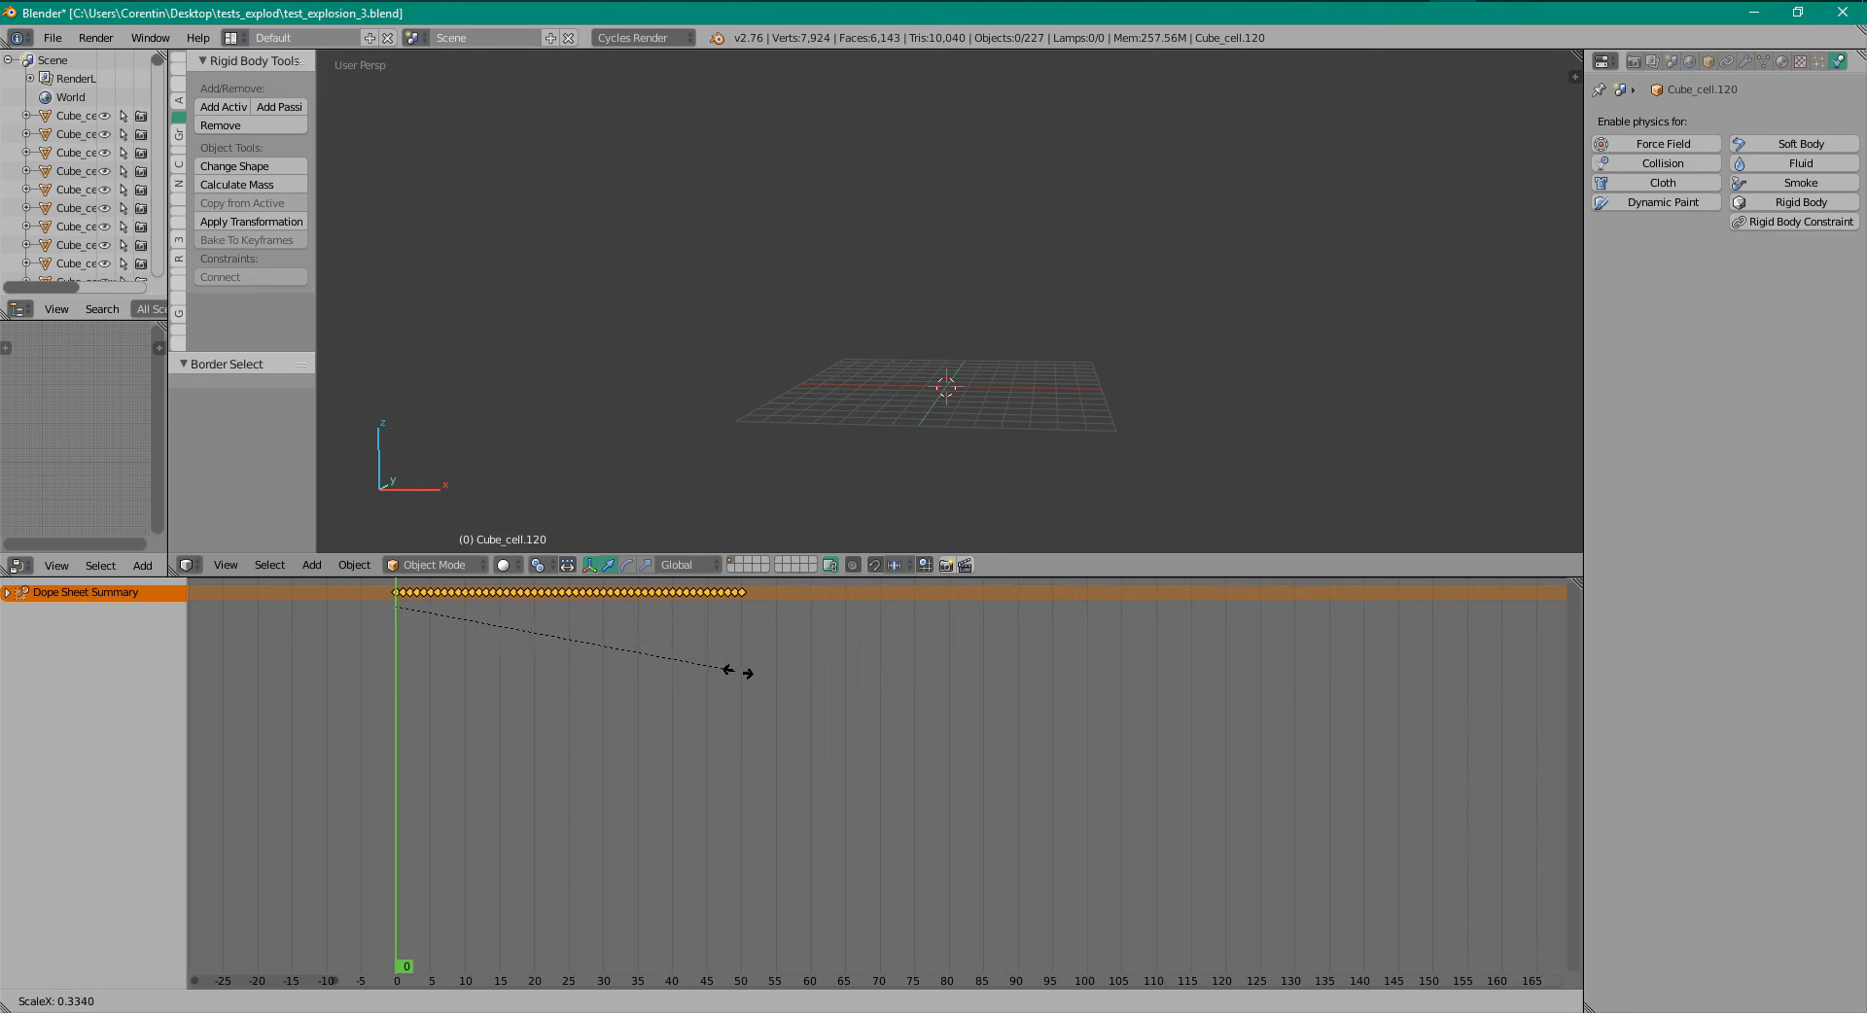
pyautogui.click(738, 671)
# - Scrub between frames 50 and 0 and play the shortened animation to check its speed
pyautogui.click(740, 670)
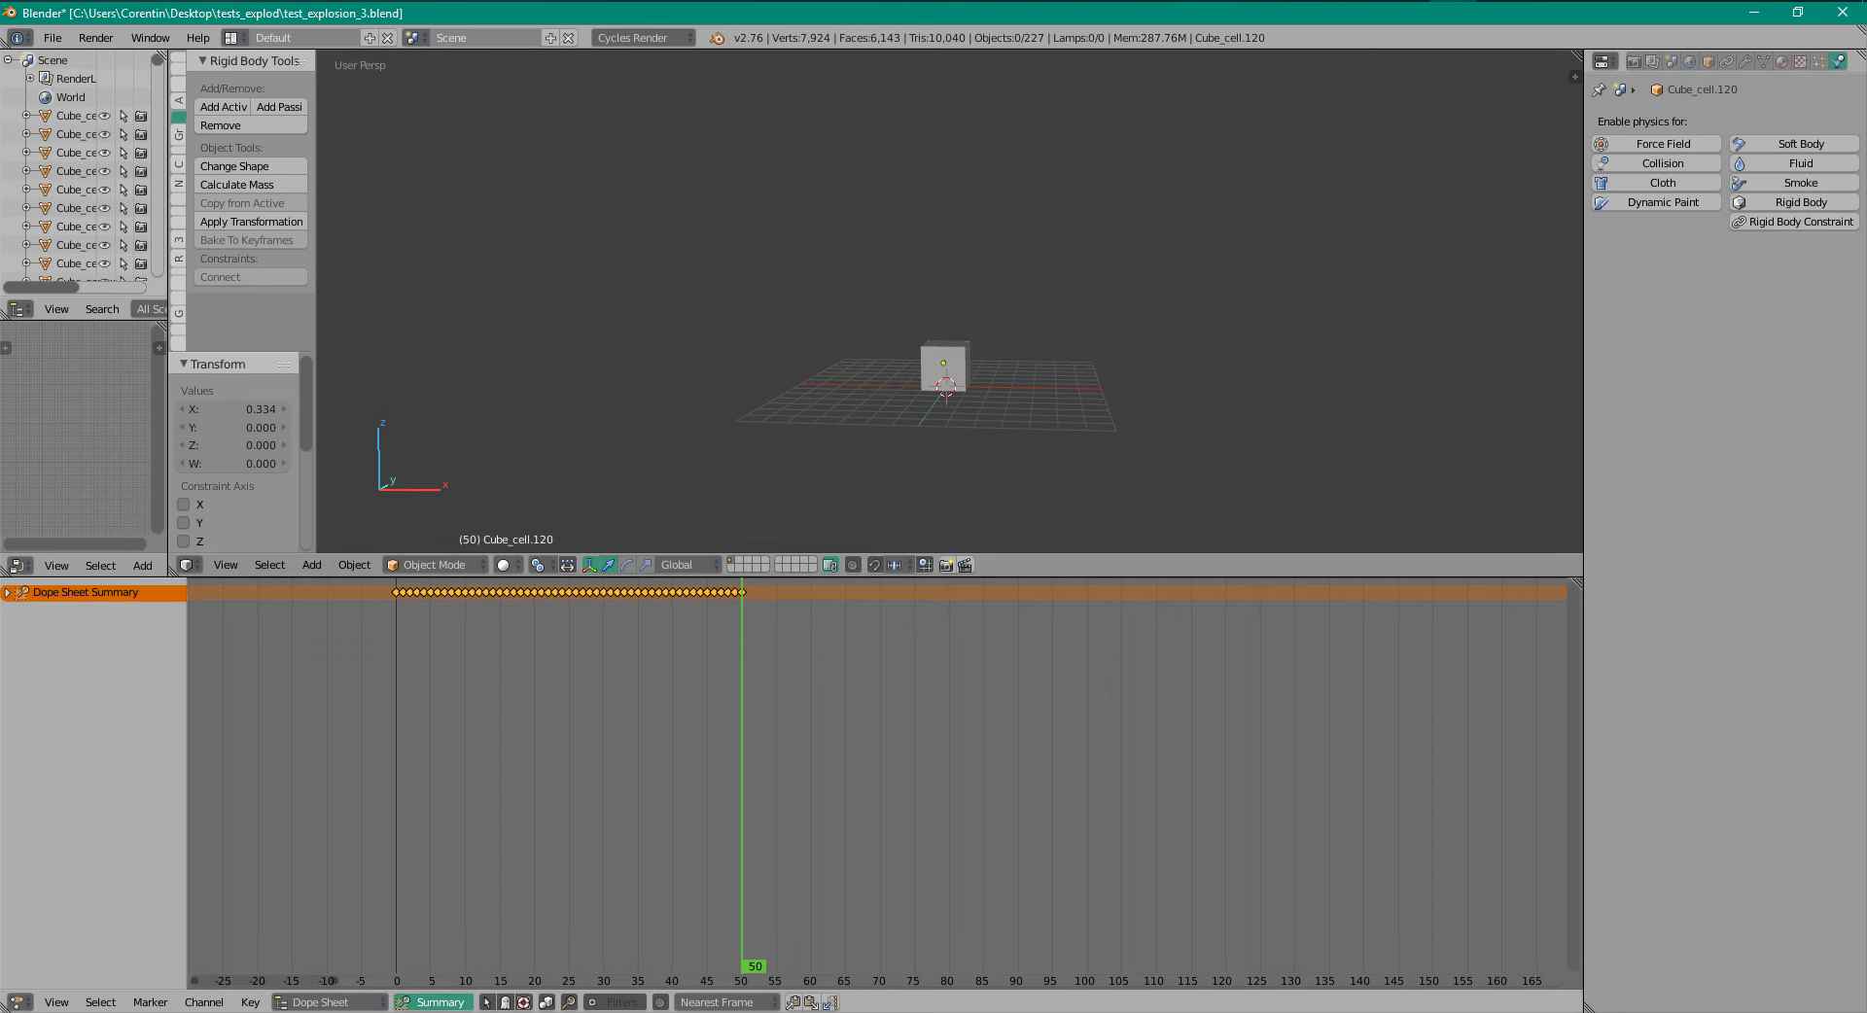
pyautogui.moveTo(741, 671); pyautogui.dragTo(395, 671)
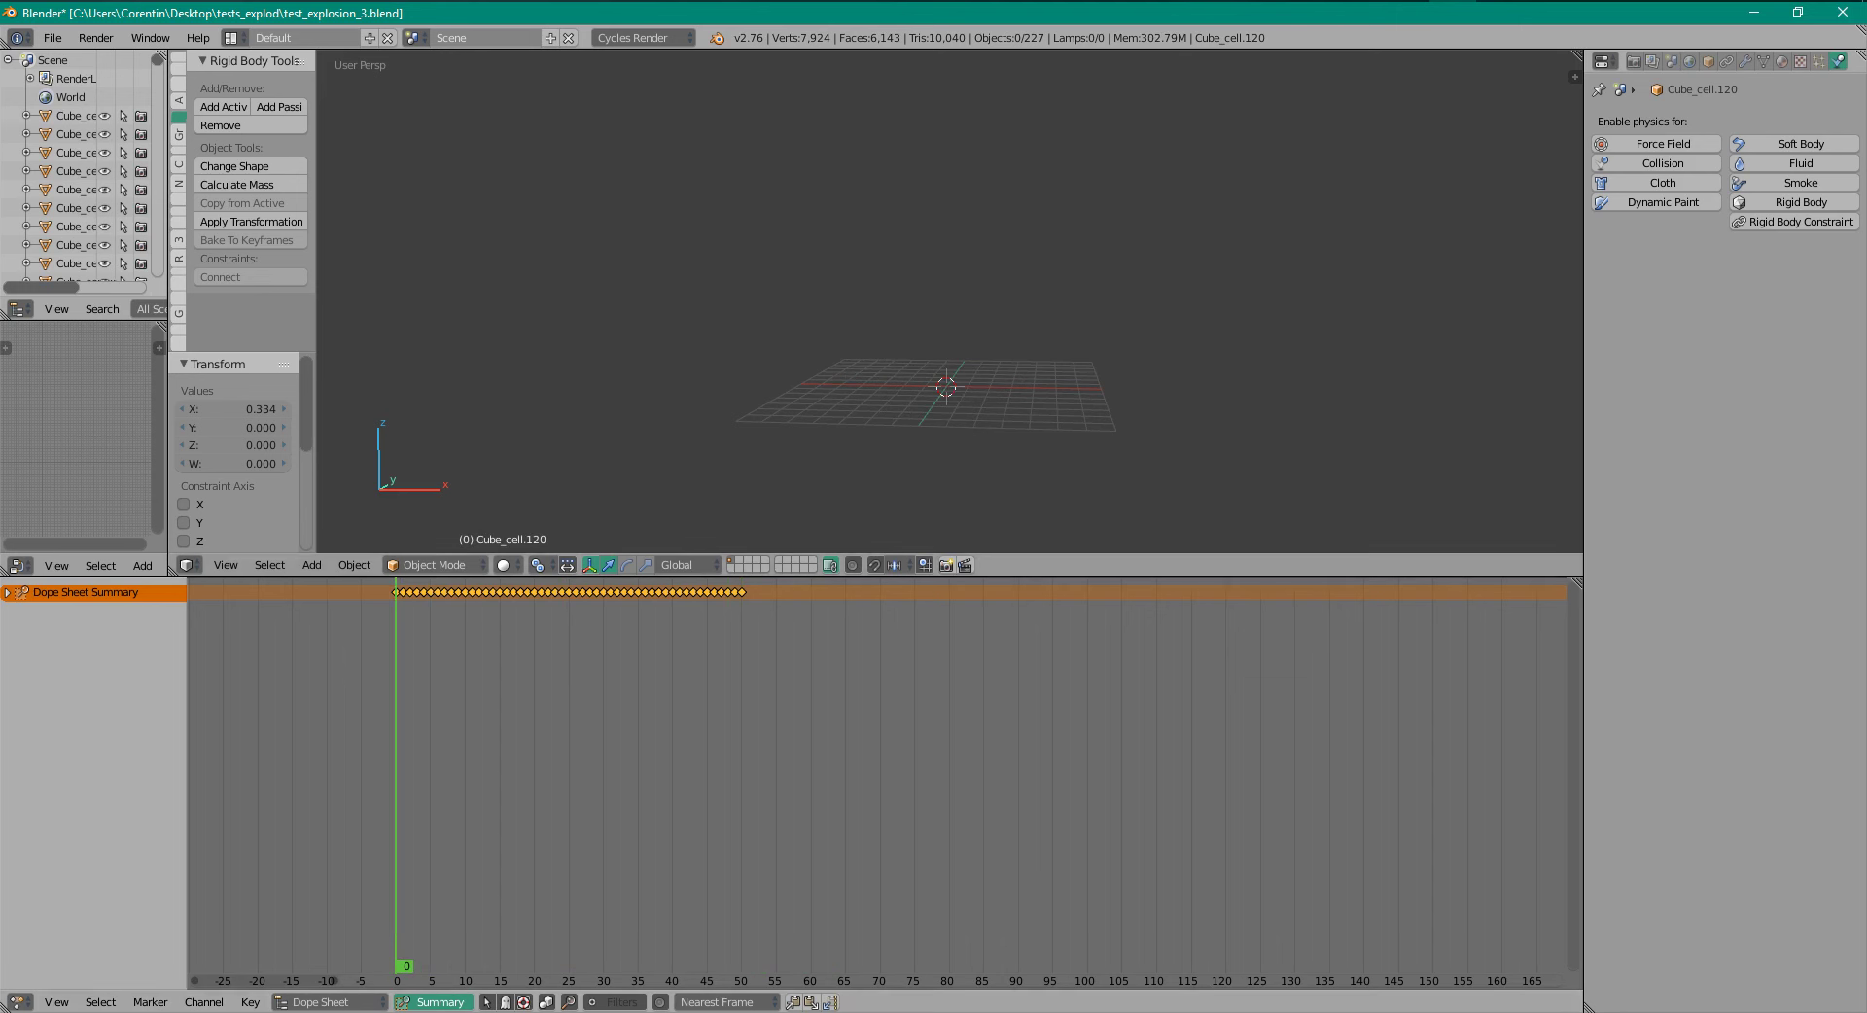
pyautogui.hotkey('alt', 'a')
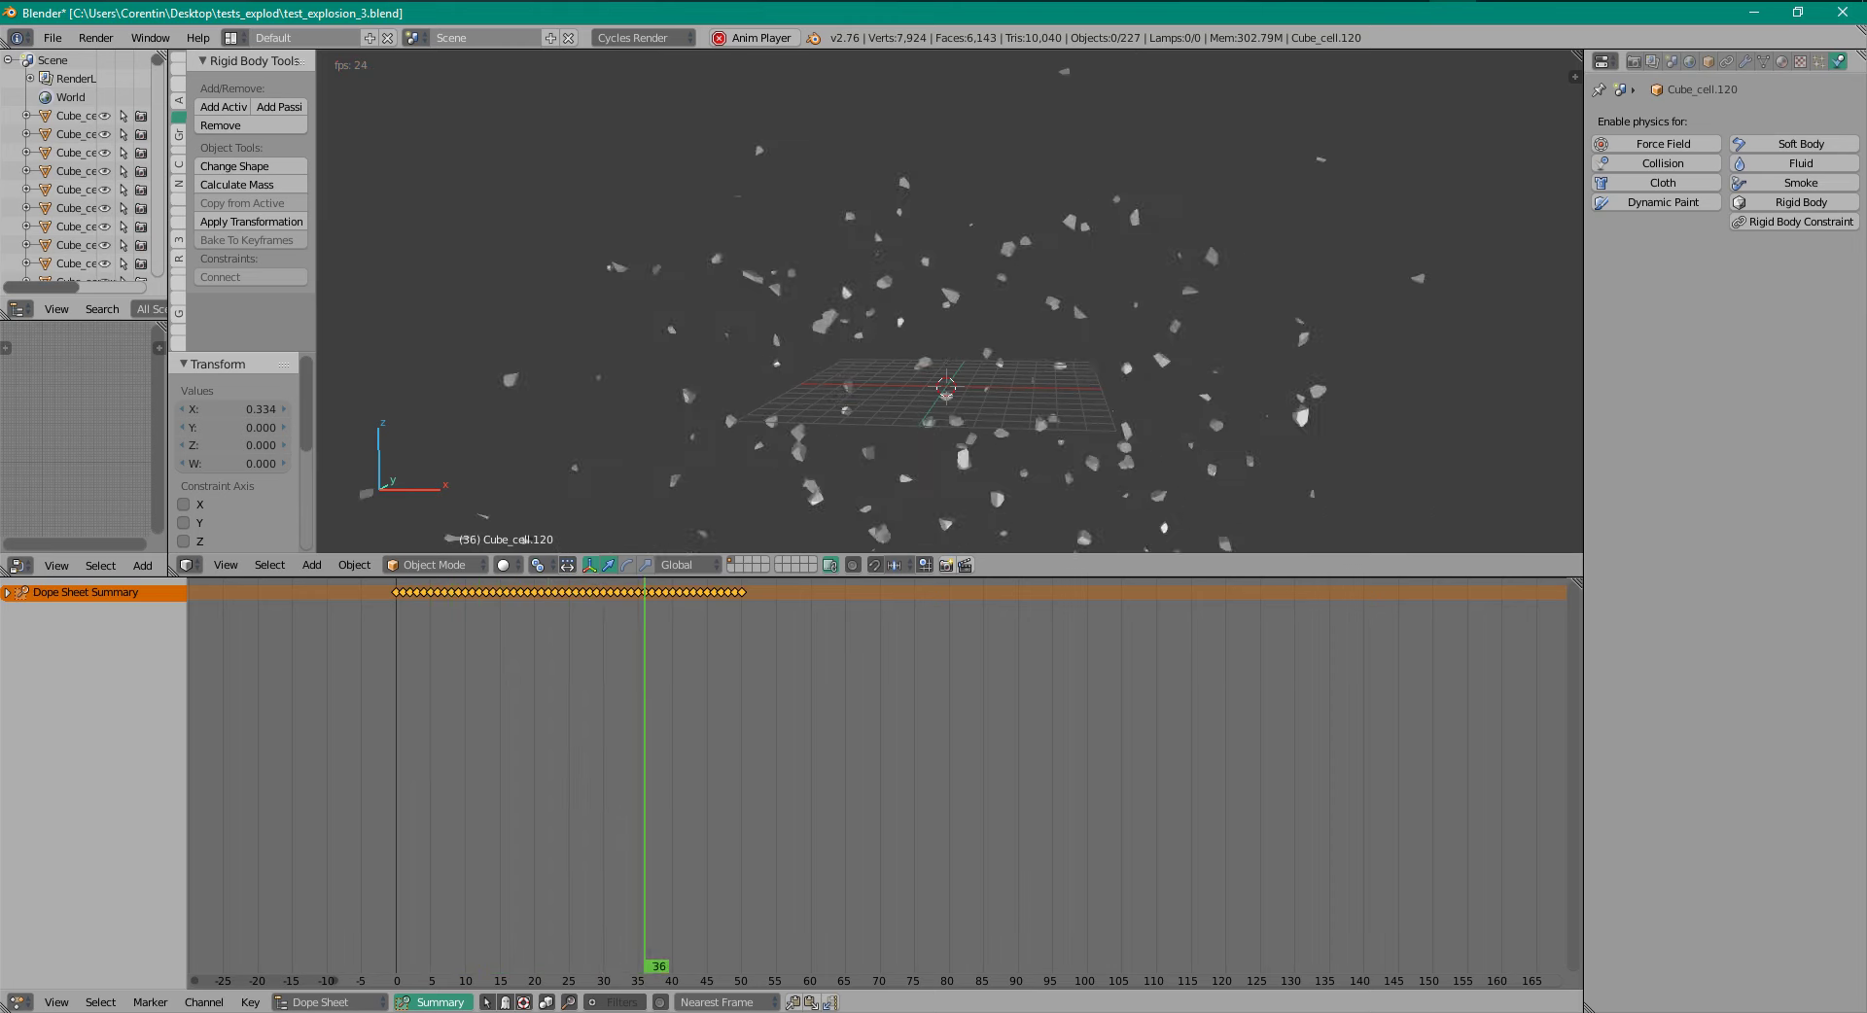
pyautogui.hotkey('alt', 'a')
pyautogui.moveTo(838, 778); pyautogui.dragTo(396, 777)
pyautogui.scroll(2, 964, 398)
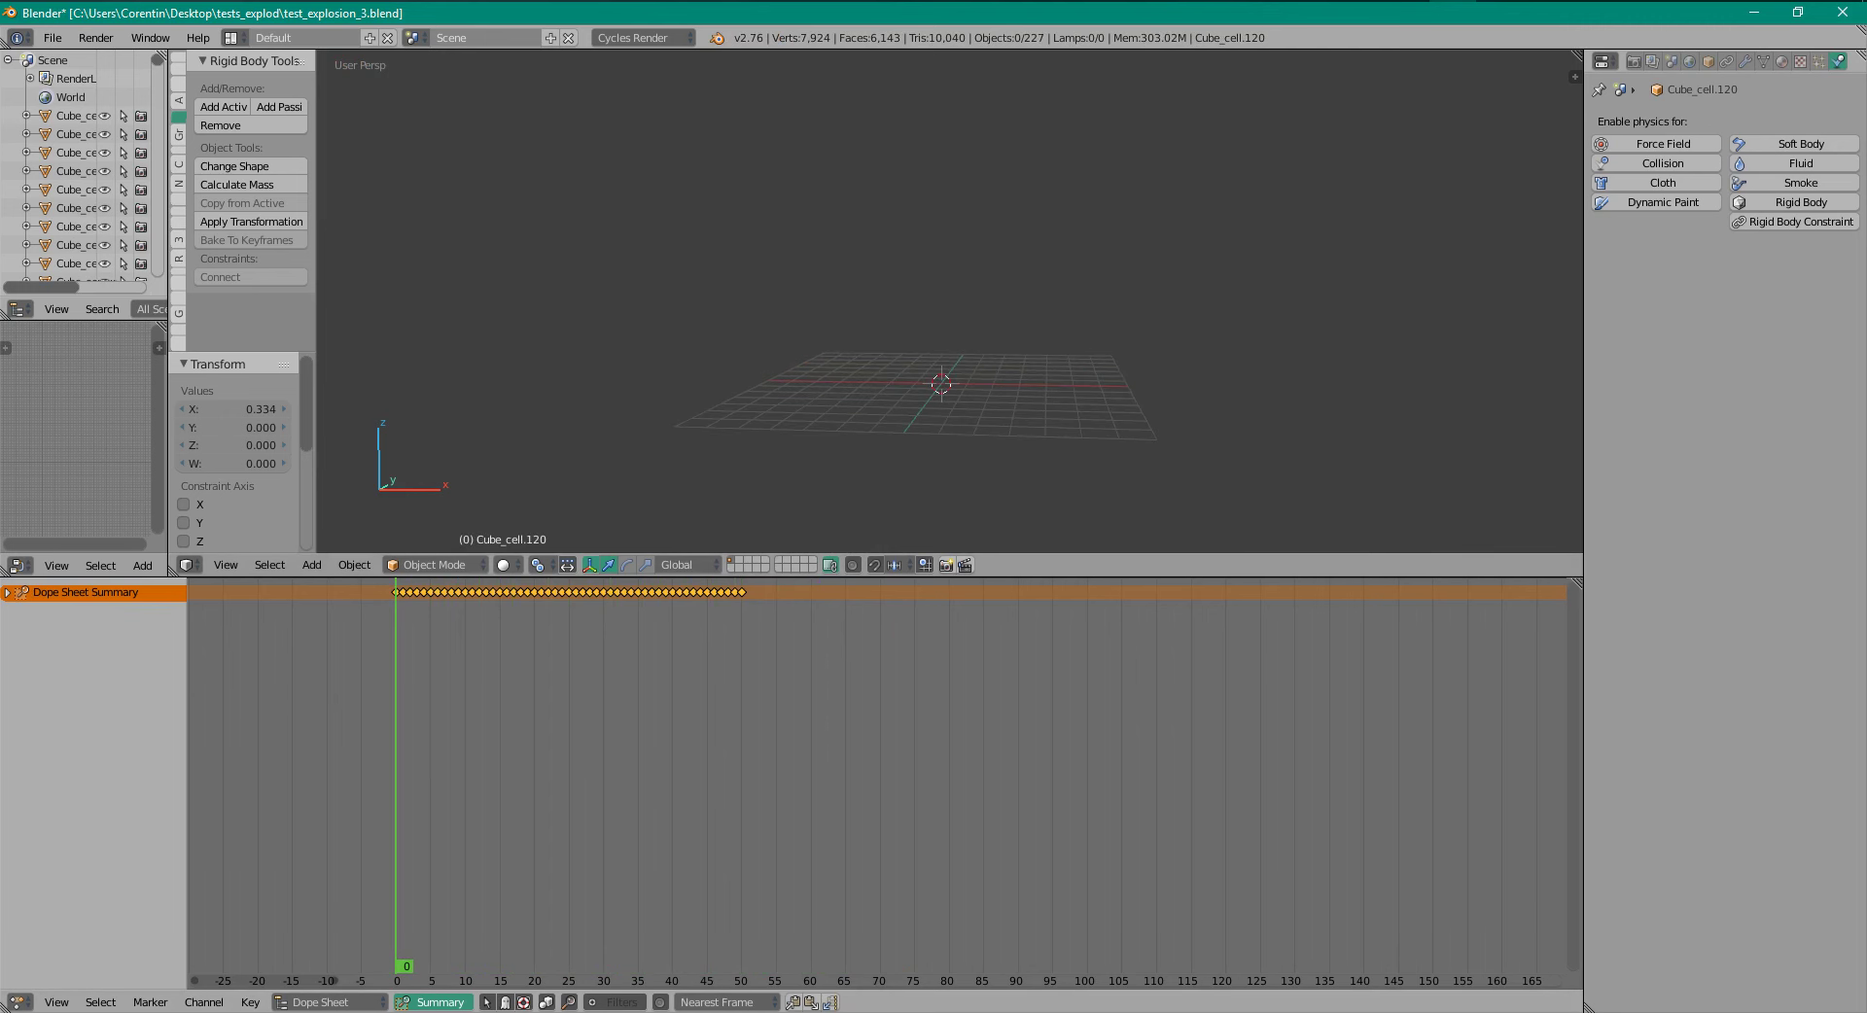
# - Enlarge the 3D viewport by shrinking the dope sheet, and replay the explosion from the start several times
pyautogui.moveTo(882, 578); pyautogui.dragTo(882, 846)
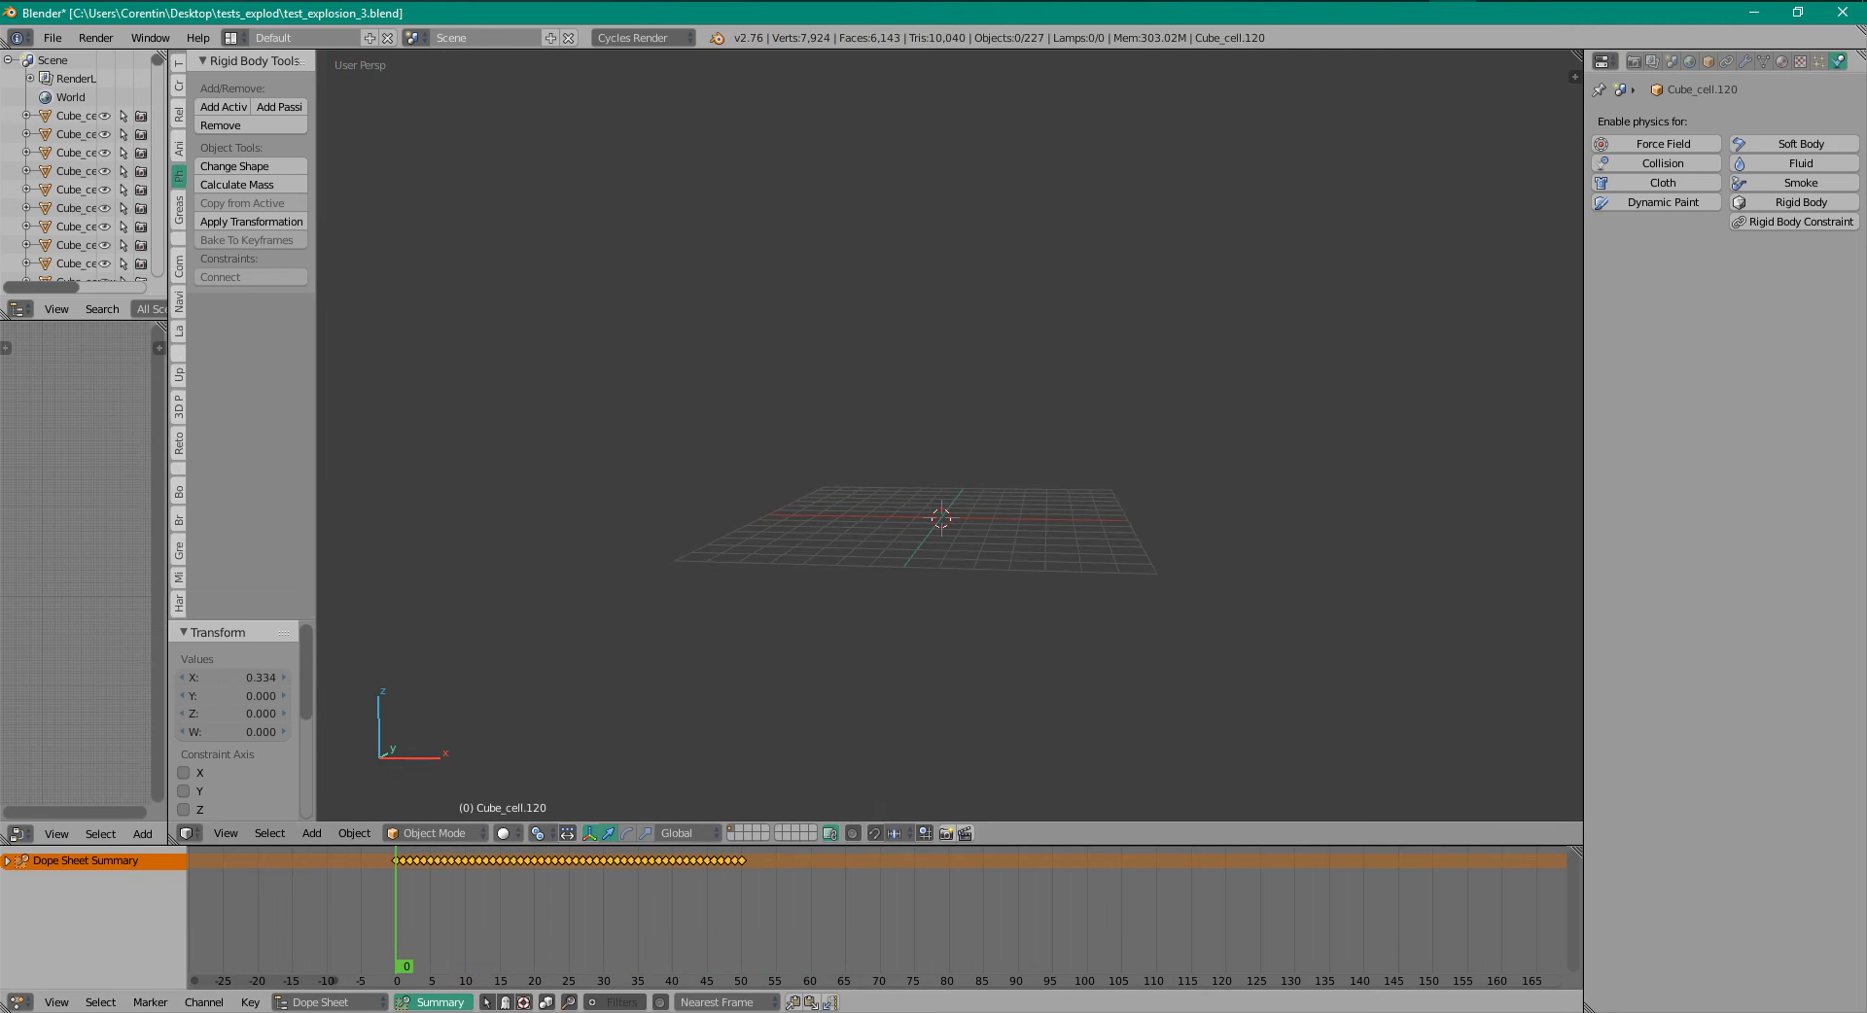
pyautogui.hotkey('alt', 'a')
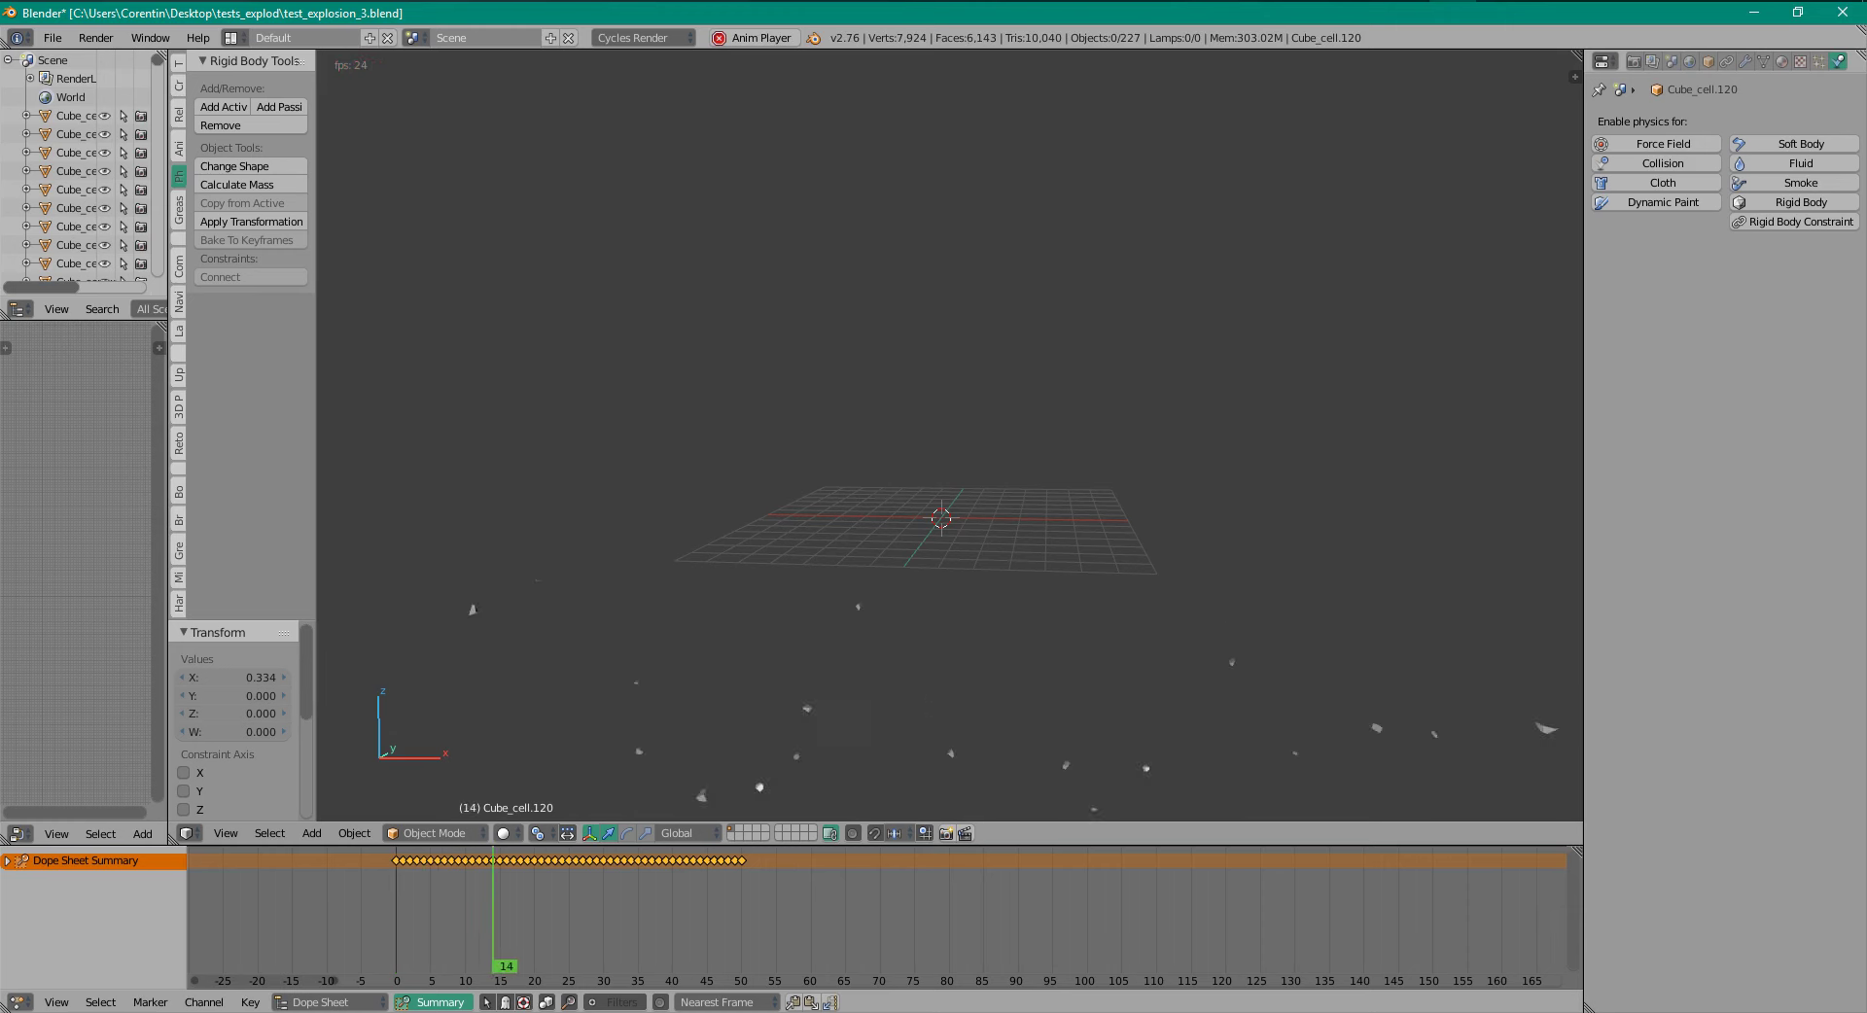
pyautogui.hotkey('alt', 'a')
pyautogui.moveTo(444, 924); pyautogui.dragTo(396, 924)
pyautogui.hotkey('alt', 'a')
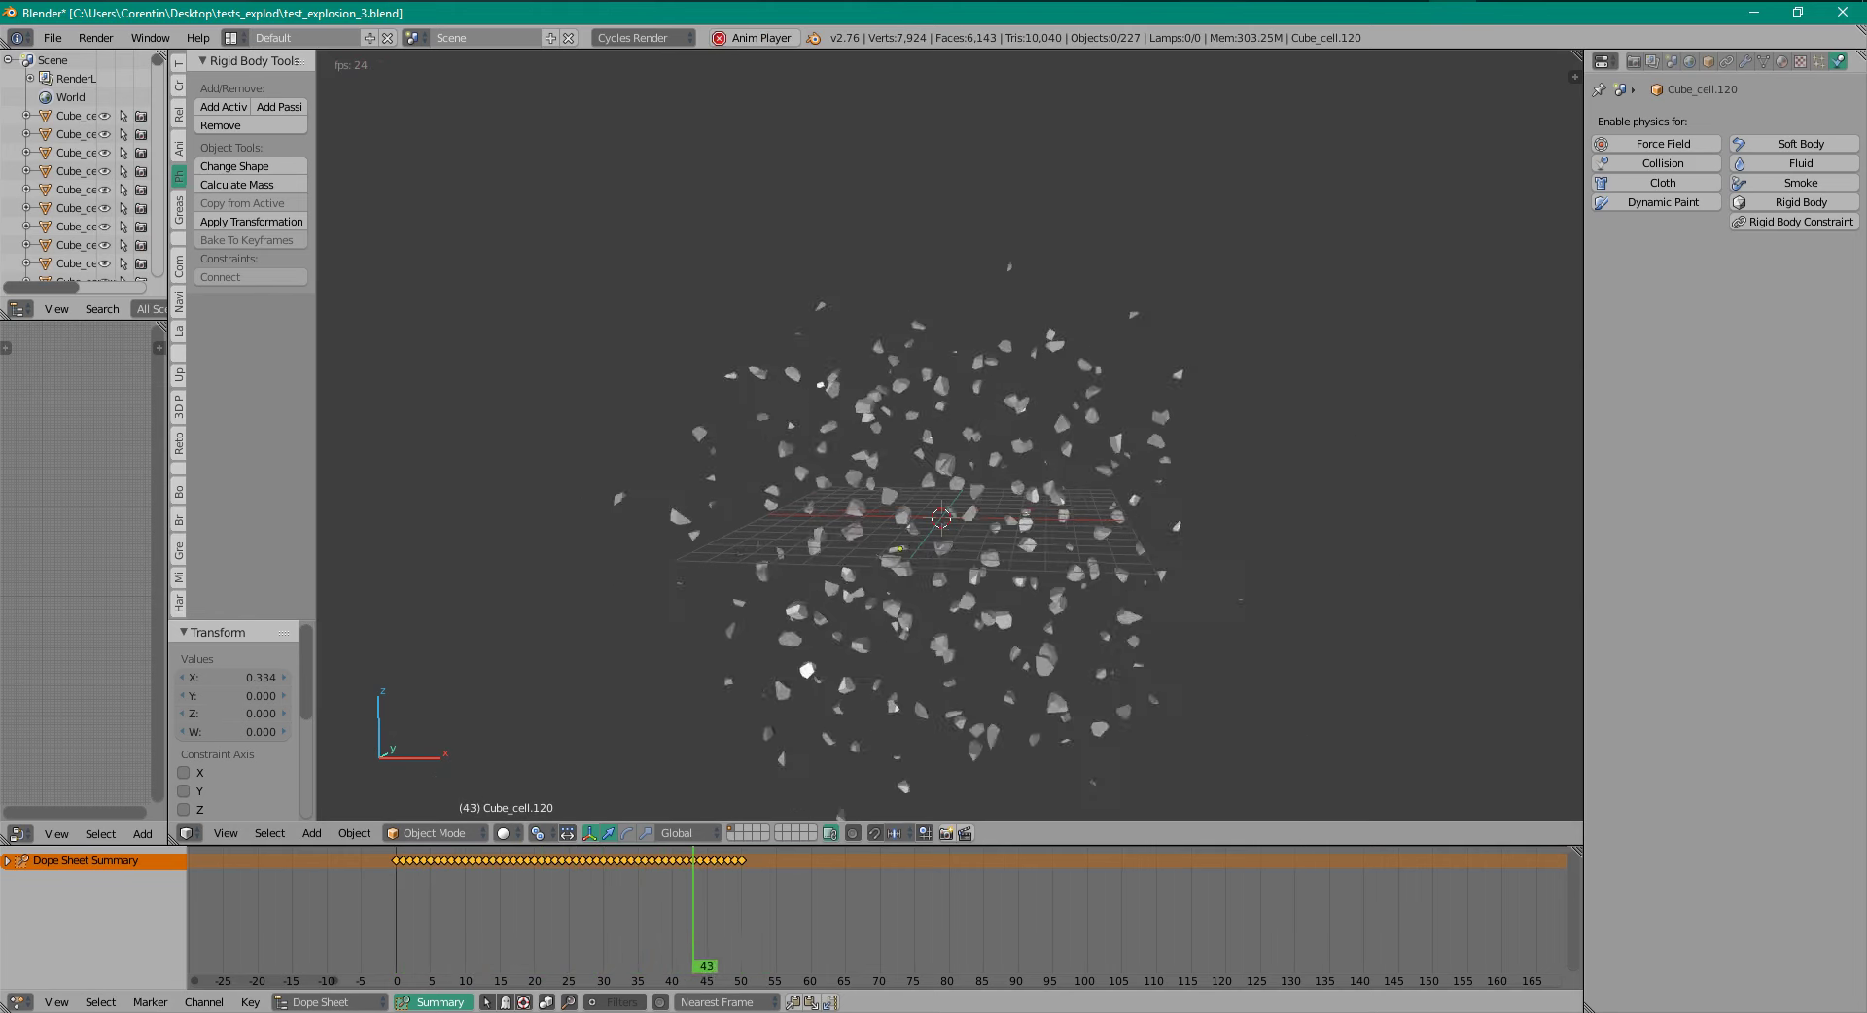
pyautogui.hotkey('alt', 'a')
pyautogui.moveTo(755, 924); pyautogui.dragTo(382, 924)
pyautogui.hotkey('alt', 'a')
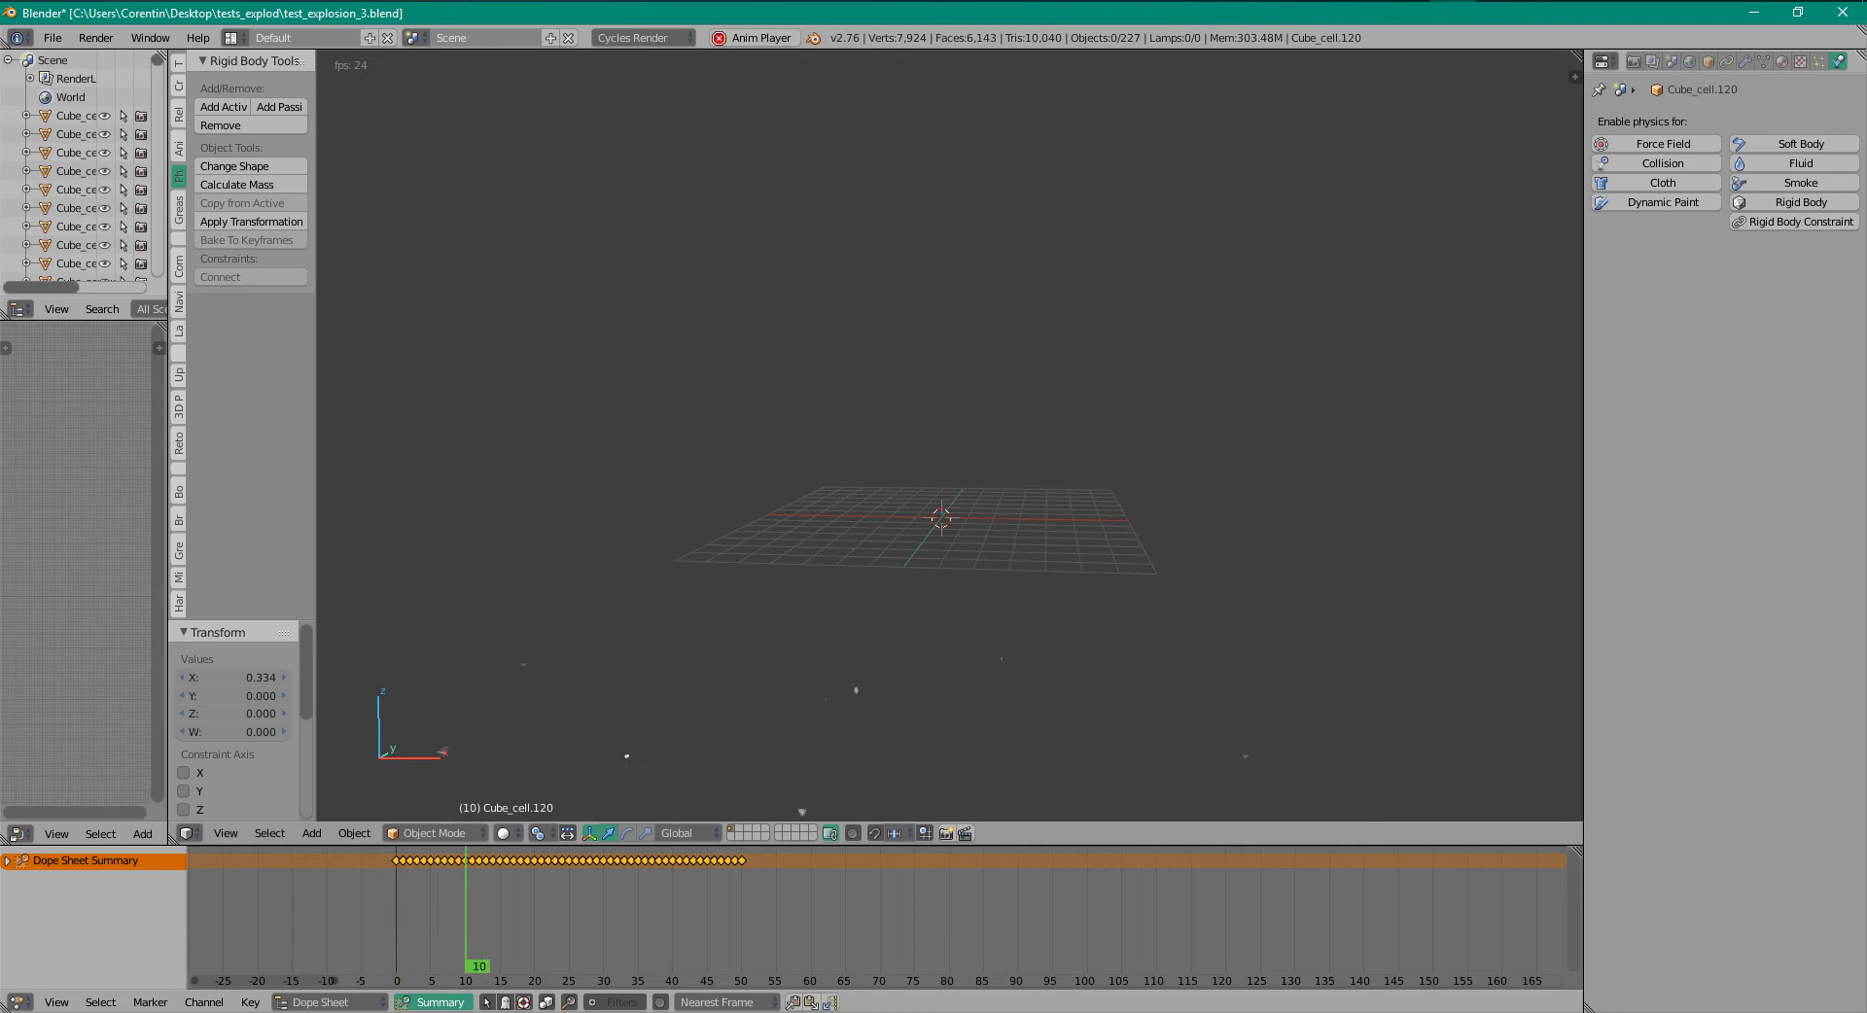
pyautogui.hotkey('alt', 'a')
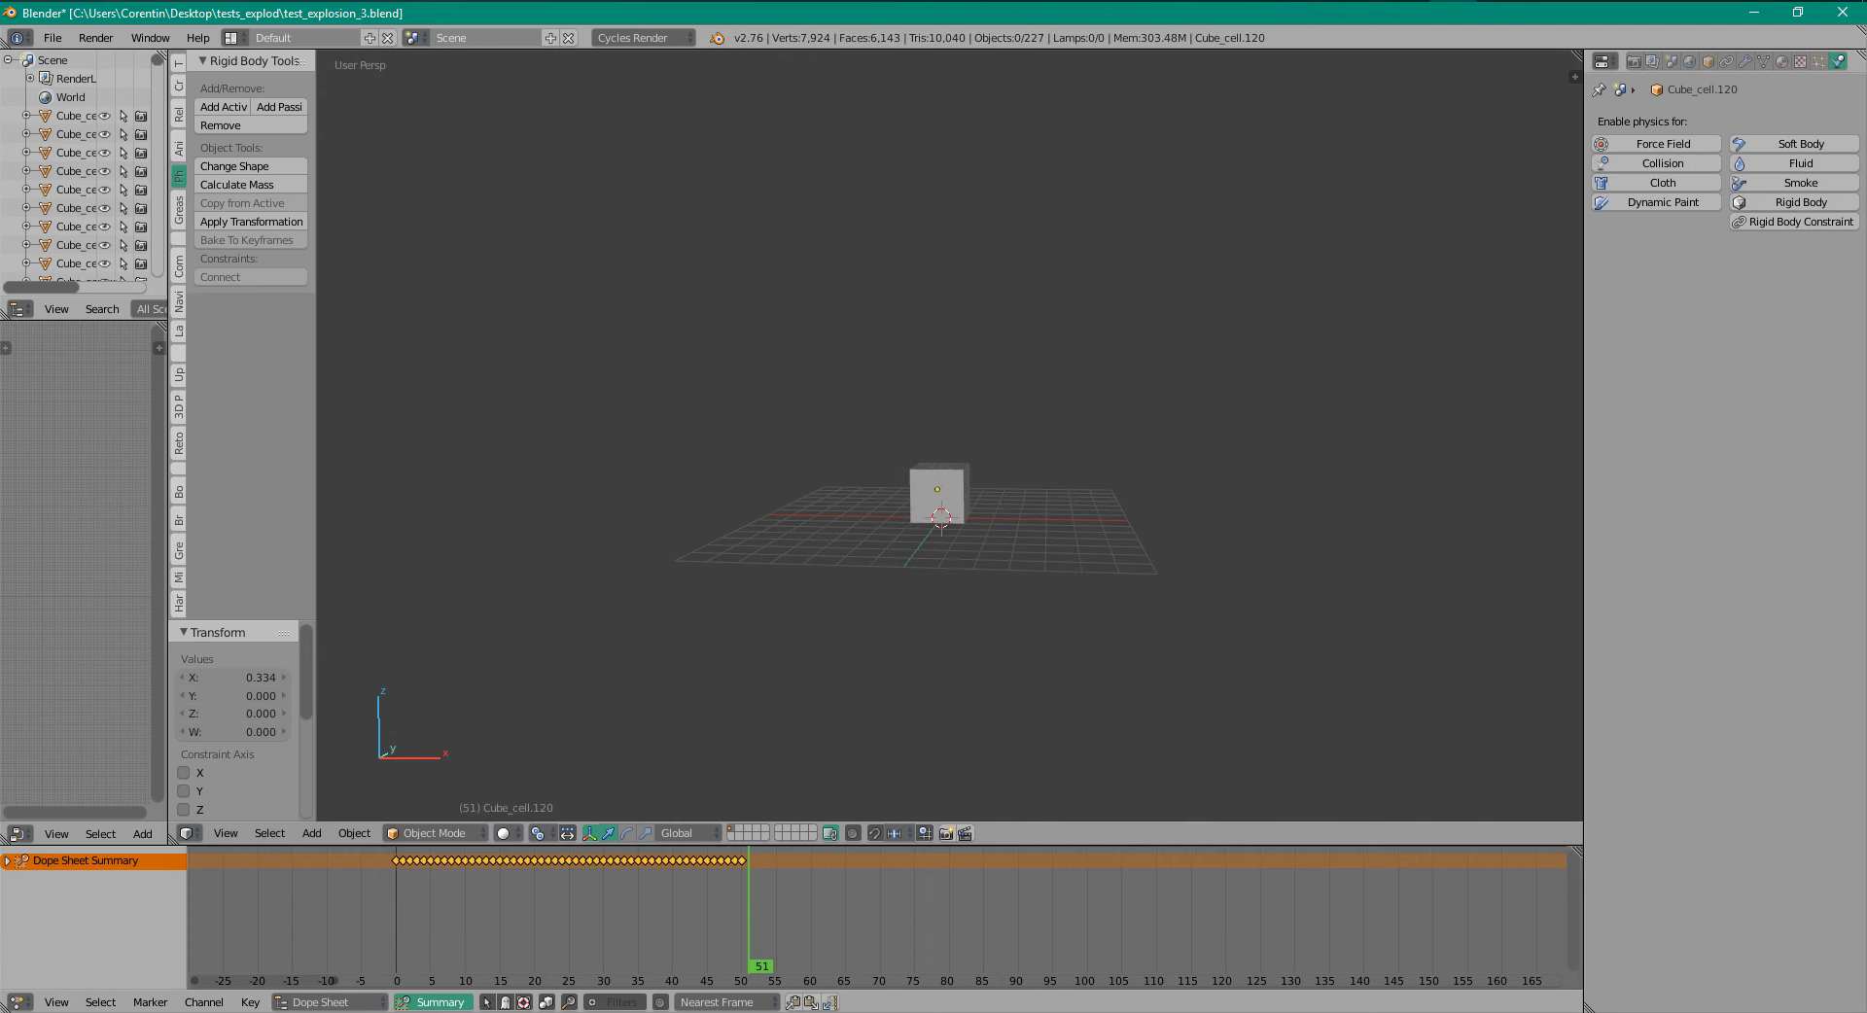
# - Step back and forth through the first frames, from 0 onward, to examine the keyframe on each frame
pyautogui.scroll(3, 868, 914)
pyautogui.moveTo(545, 914); pyautogui.dragTo(842, 914, button='middle')
pyautogui.moveTo(778, 913); pyautogui.dragTo(518, 914)
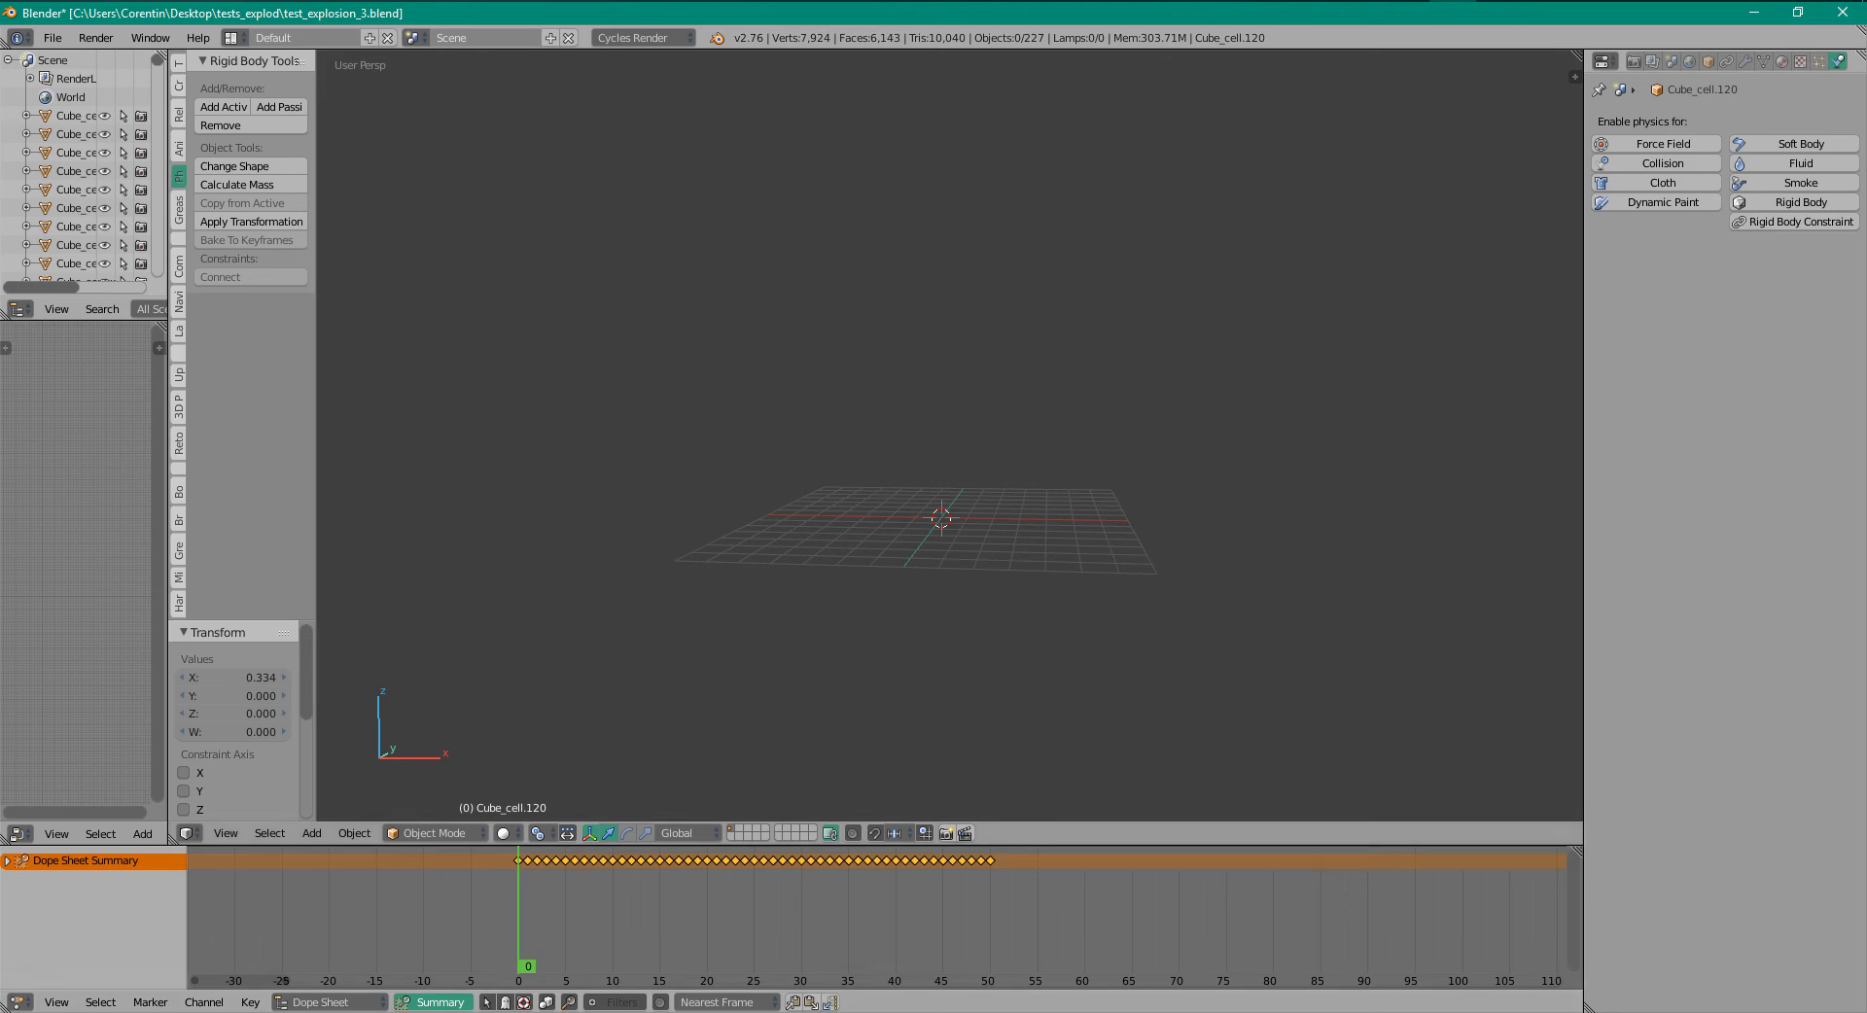
pyautogui.scroll(9, 876, 919)
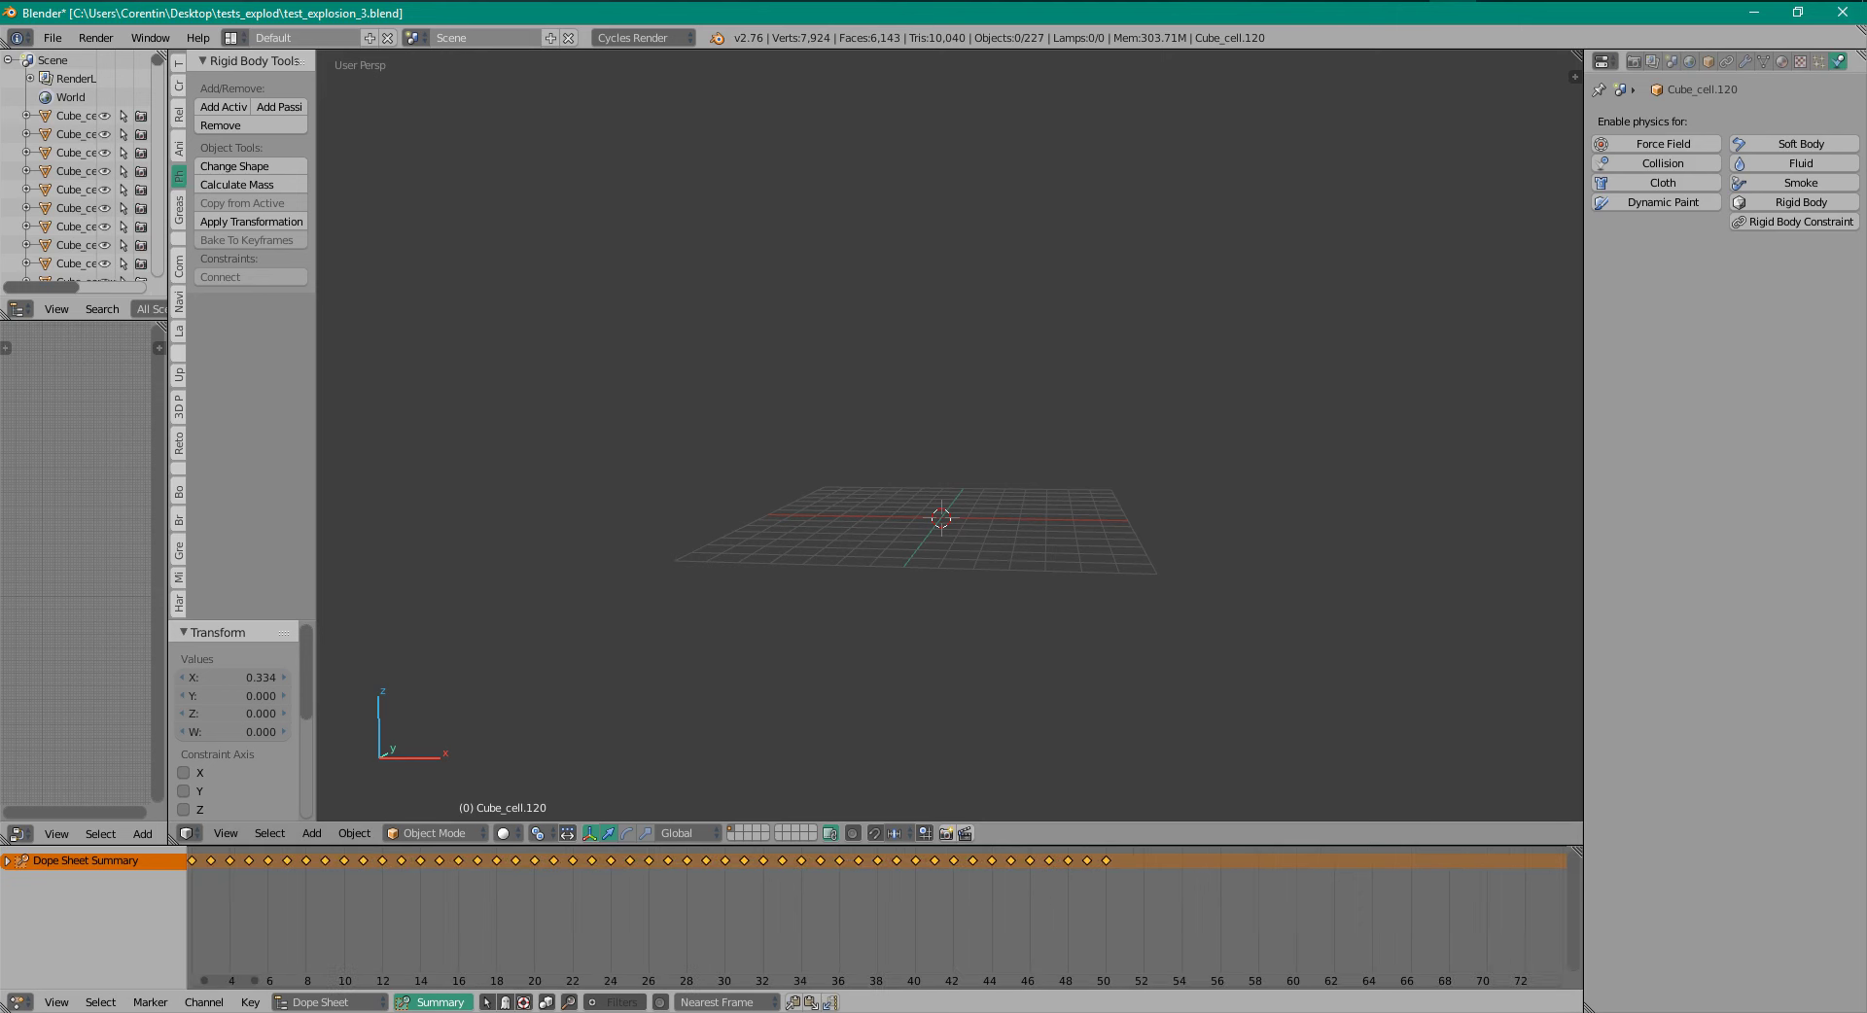
pyautogui.moveTo(876, 919); pyautogui.dragTo(1438, 918, button='middle')
pyautogui.scroll(12, 876, 919)
pyautogui.moveTo(875, 918); pyautogui.dragTo(1073, 918, button='middle')
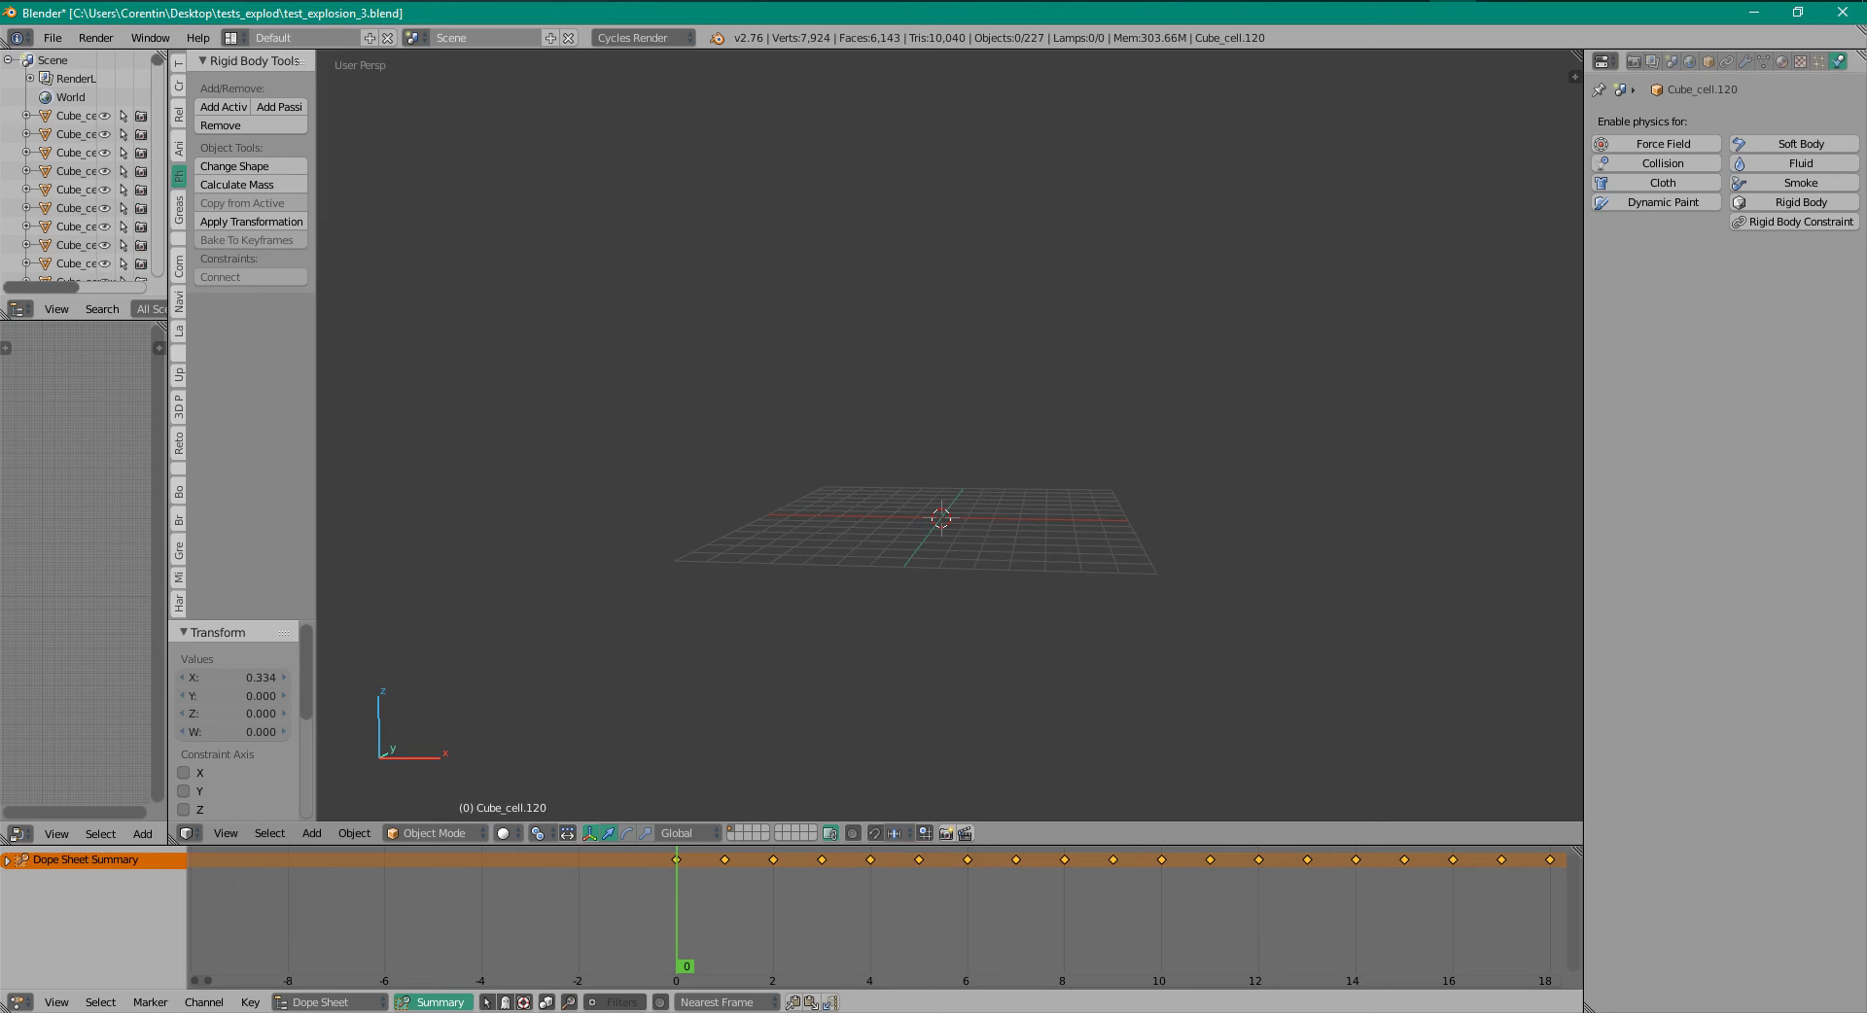
pyautogui.press('Right')
pyautogui.press('Right')
pyautogui.press('Left')
pyautogui.press('Left')
pyautogui.press('Right')
pyautogui.press('Right')
pyautogui.press('Left')
pyautogui.press('Right')
pyautogui.press('Right')
pyautogui.press('Left')
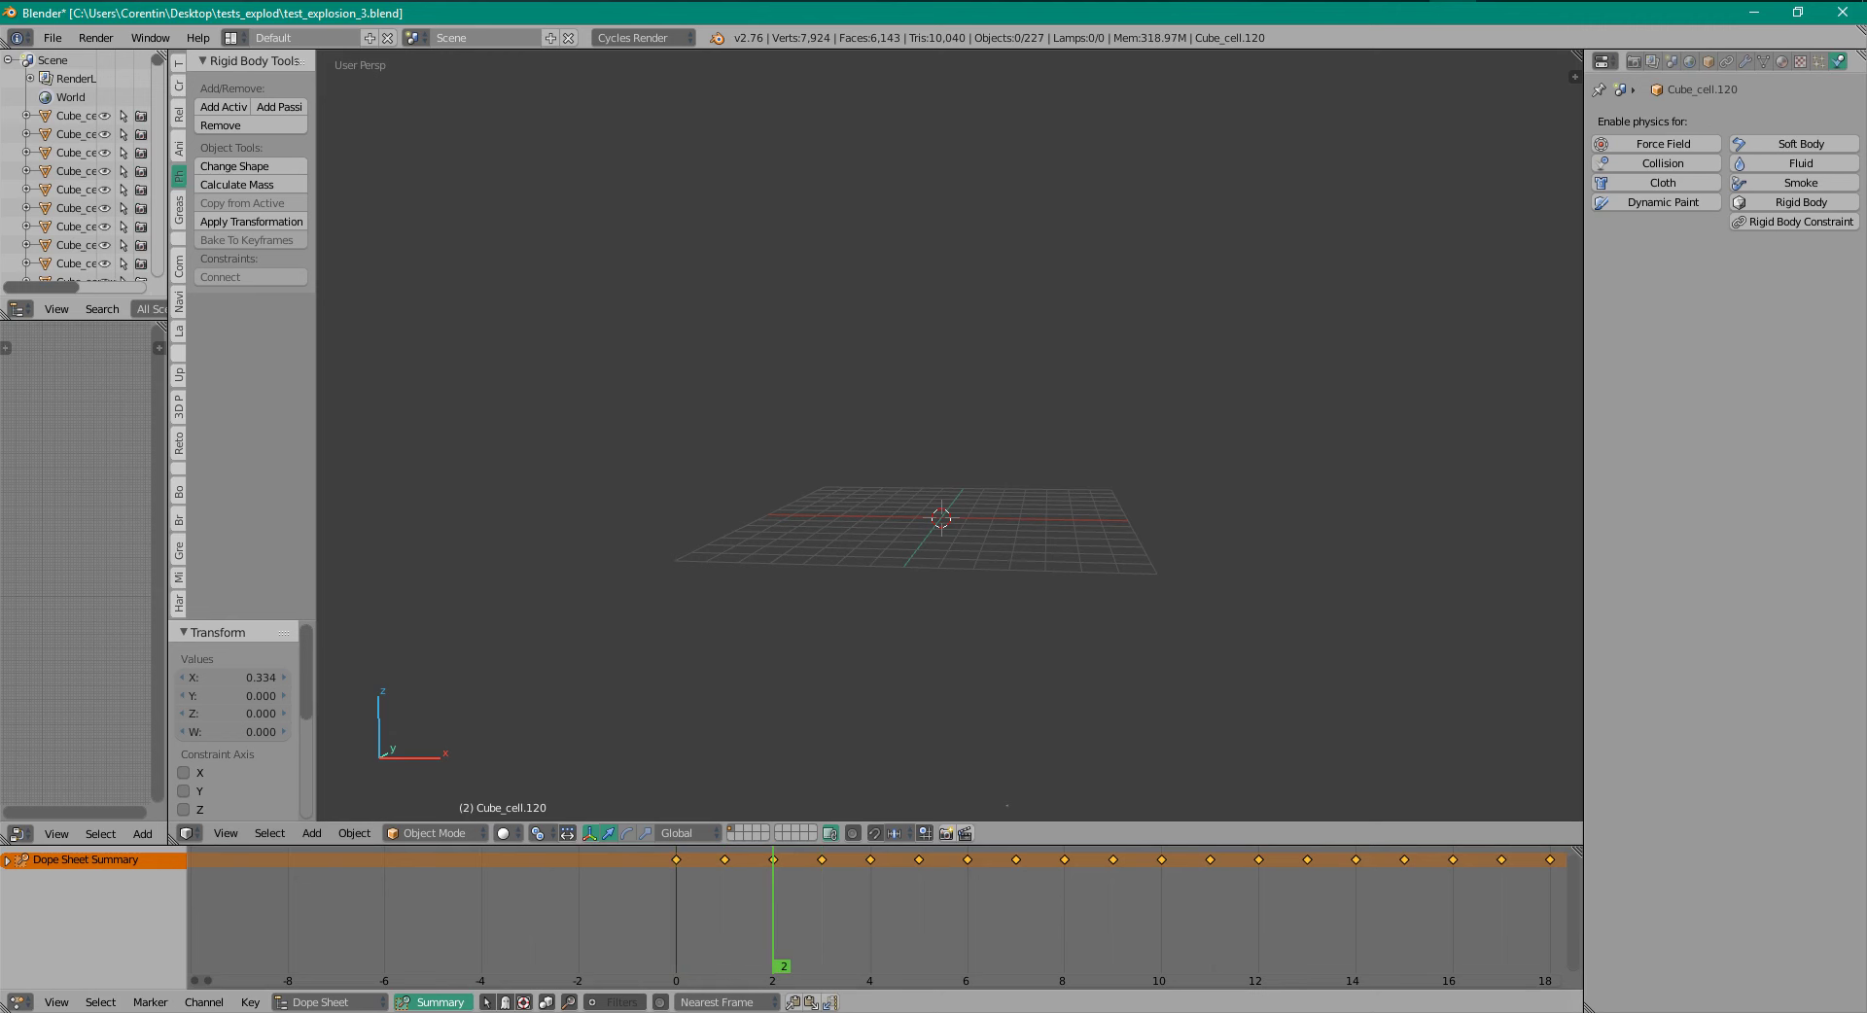
# - Play the animation to its end and jump back to frame 0
pyautogui.hotkey('alt', 'a')
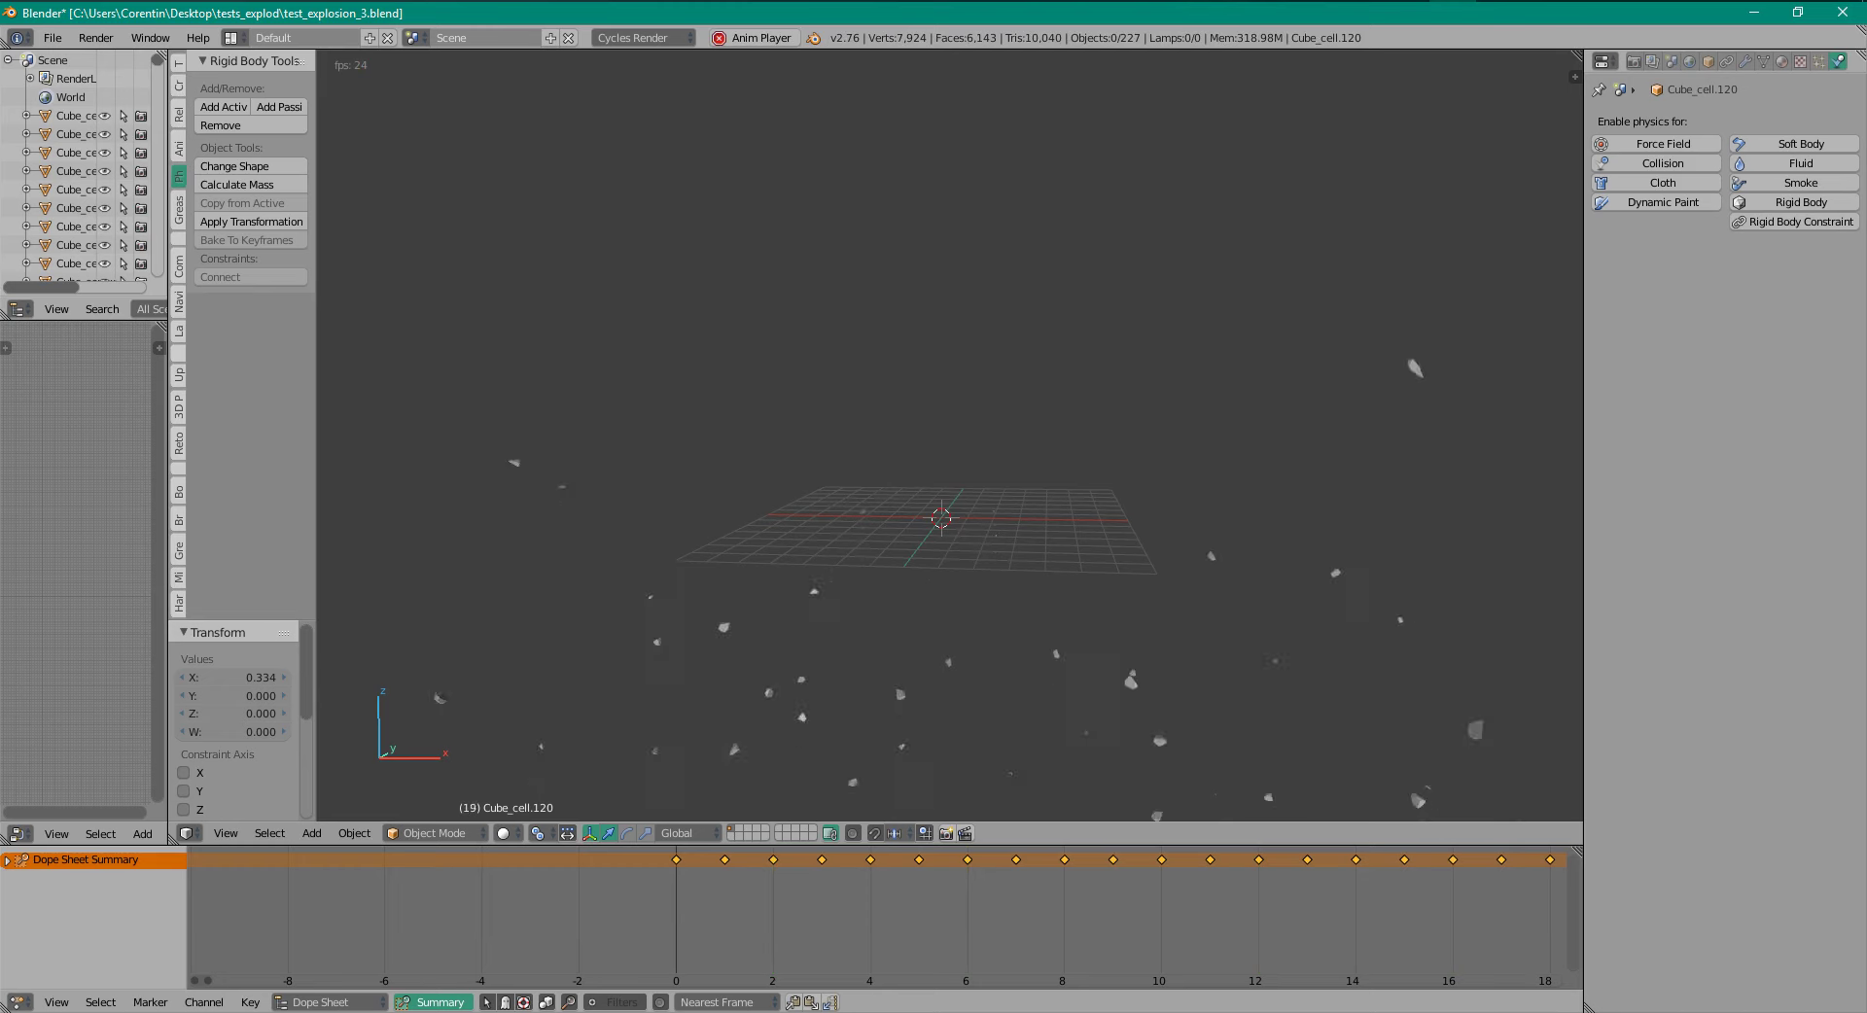
pyautogui.hotkey('alt', 'a')
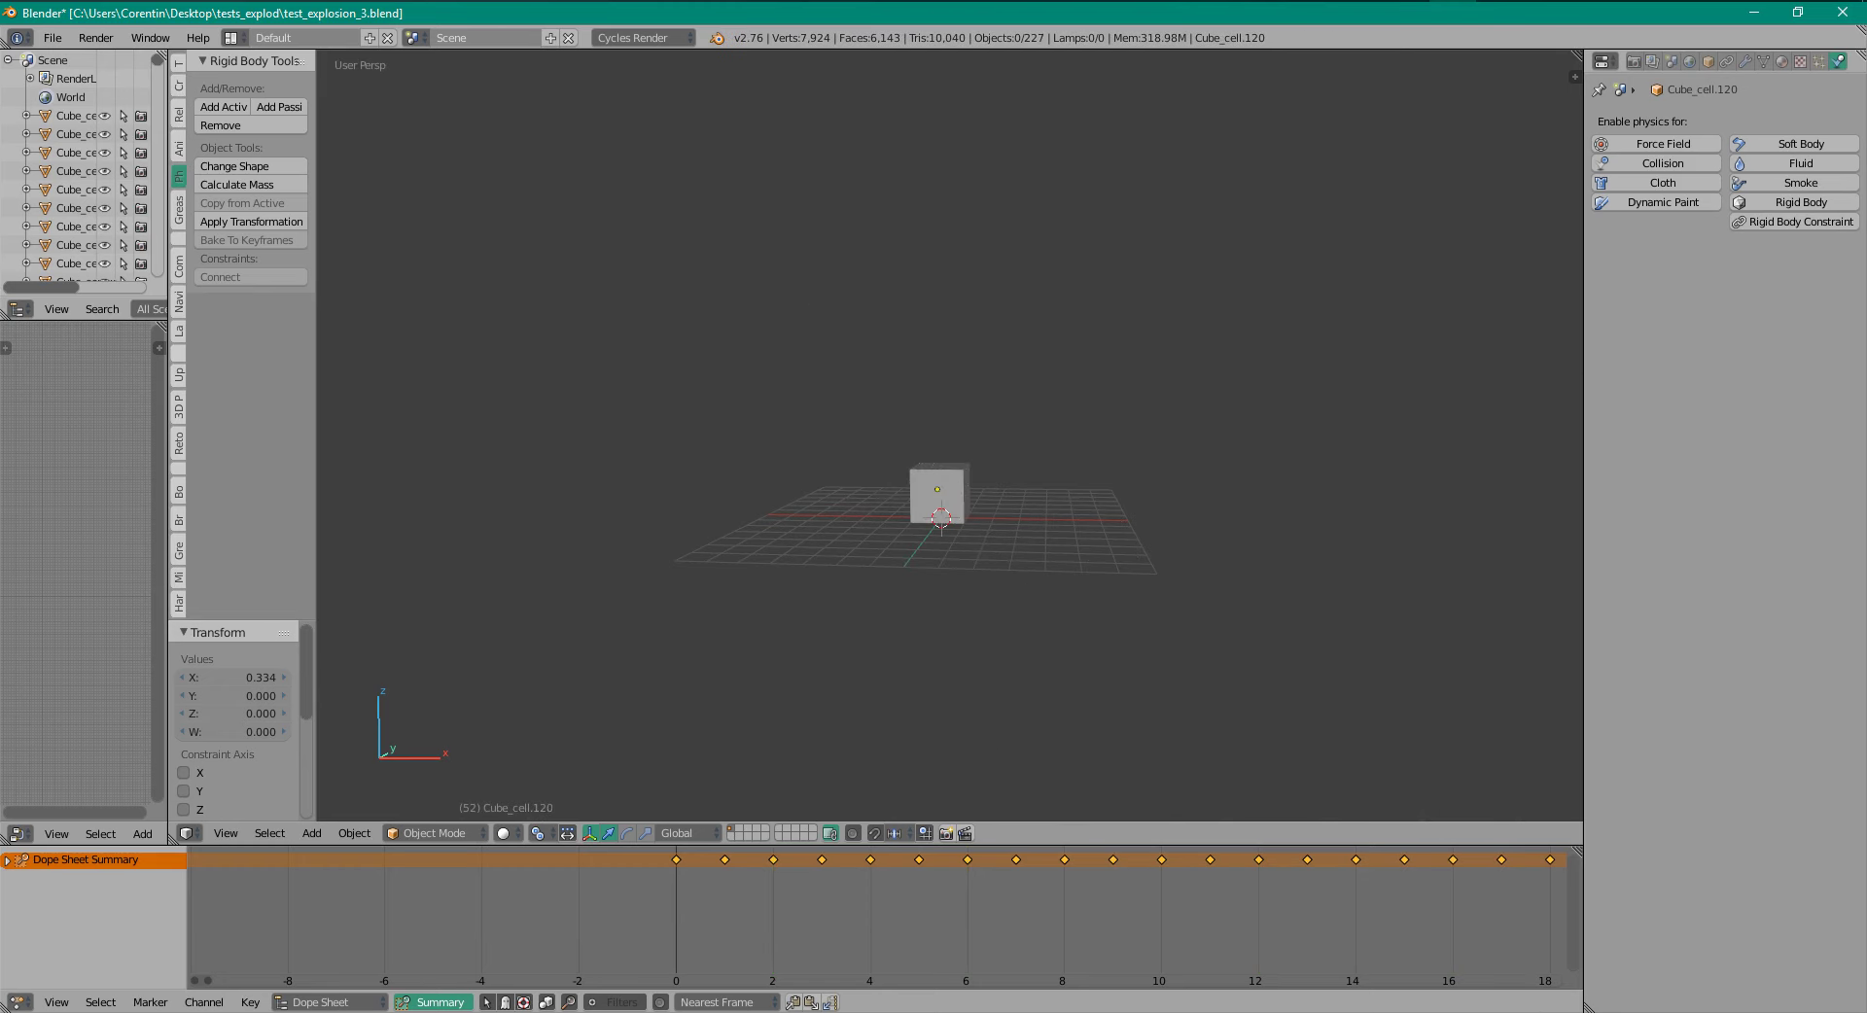
pyautogui.moveTo(1026, 919); pyautogui.dragTo(727, 914, button='middle')
pyautogui.scroll(-11, 877, 914)
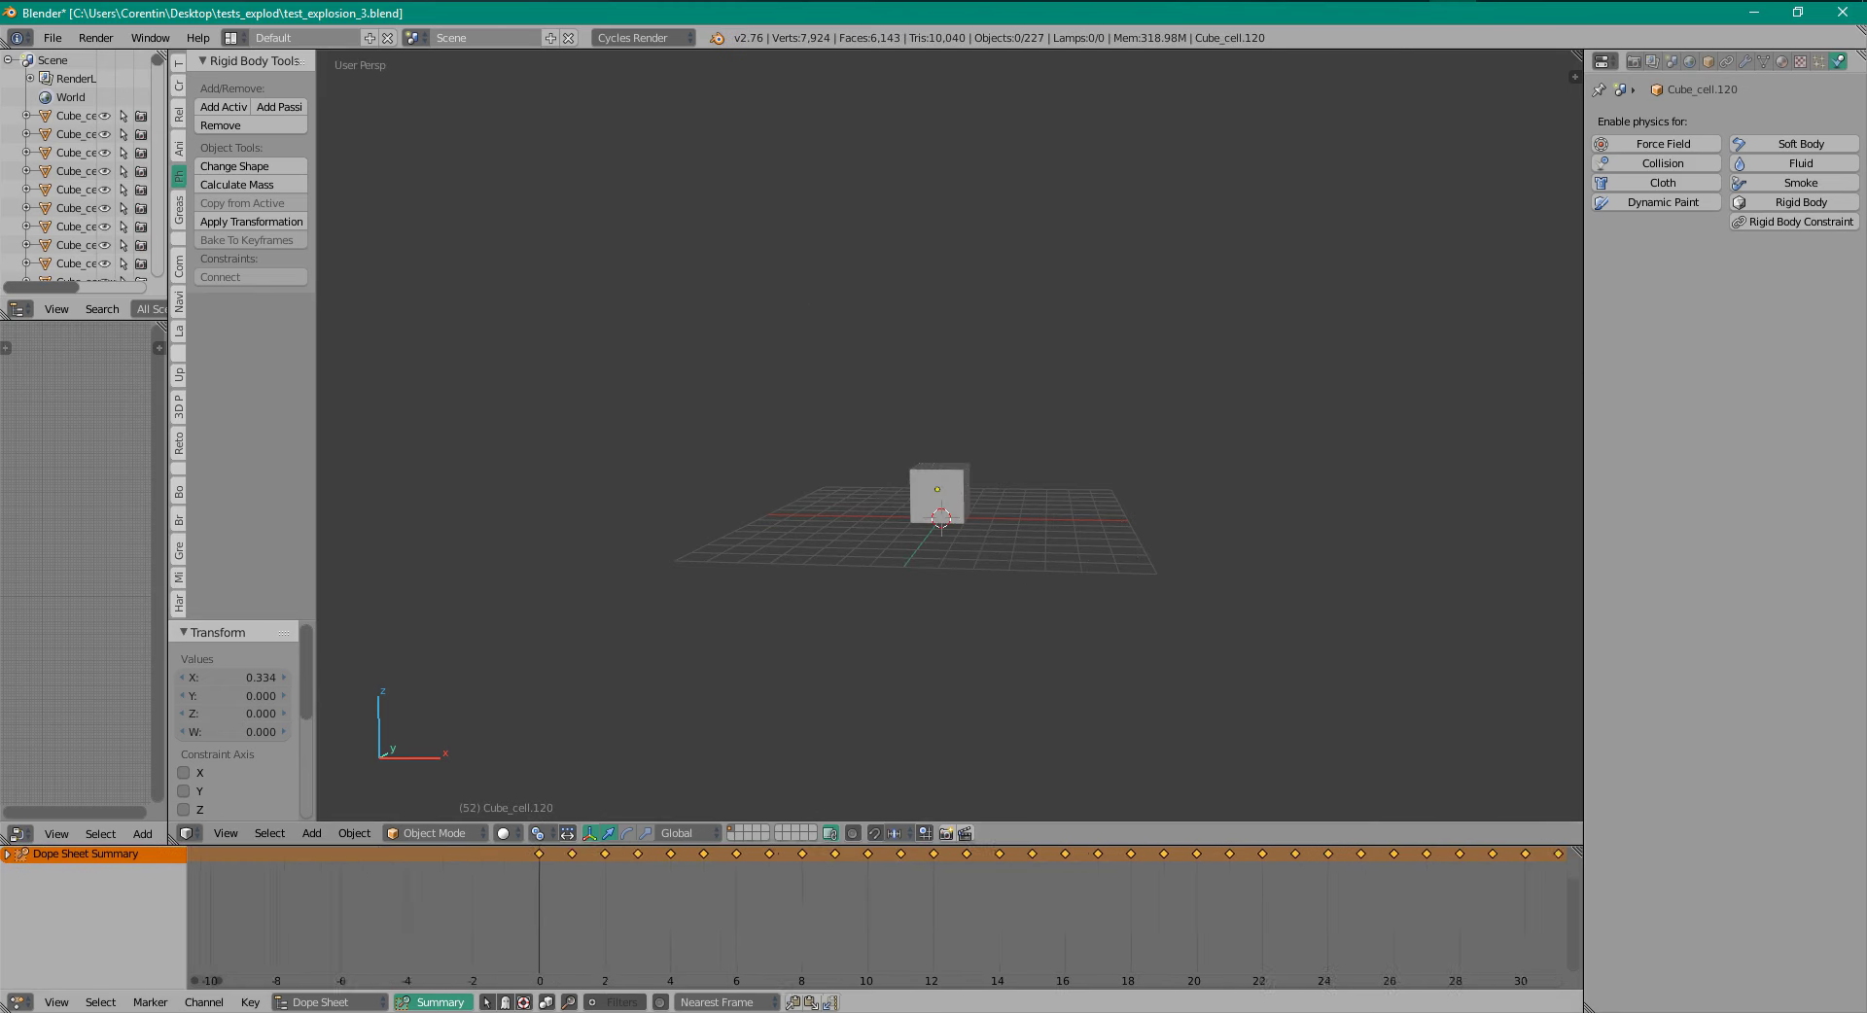
pyautogui.scroll(-4, 876, 914)
pyautogui.moveTo(877, 914)
pyautogui.mouseDown(button='middle')
pyautogui.moveTo(814, 920)
pyautogui.moveTo(865, 914)
pyautogui.mouseUp(button='middle')
pyautogui.scroll(-4, 877, 914)
pyautogui.hotkey('shift', 'Left')
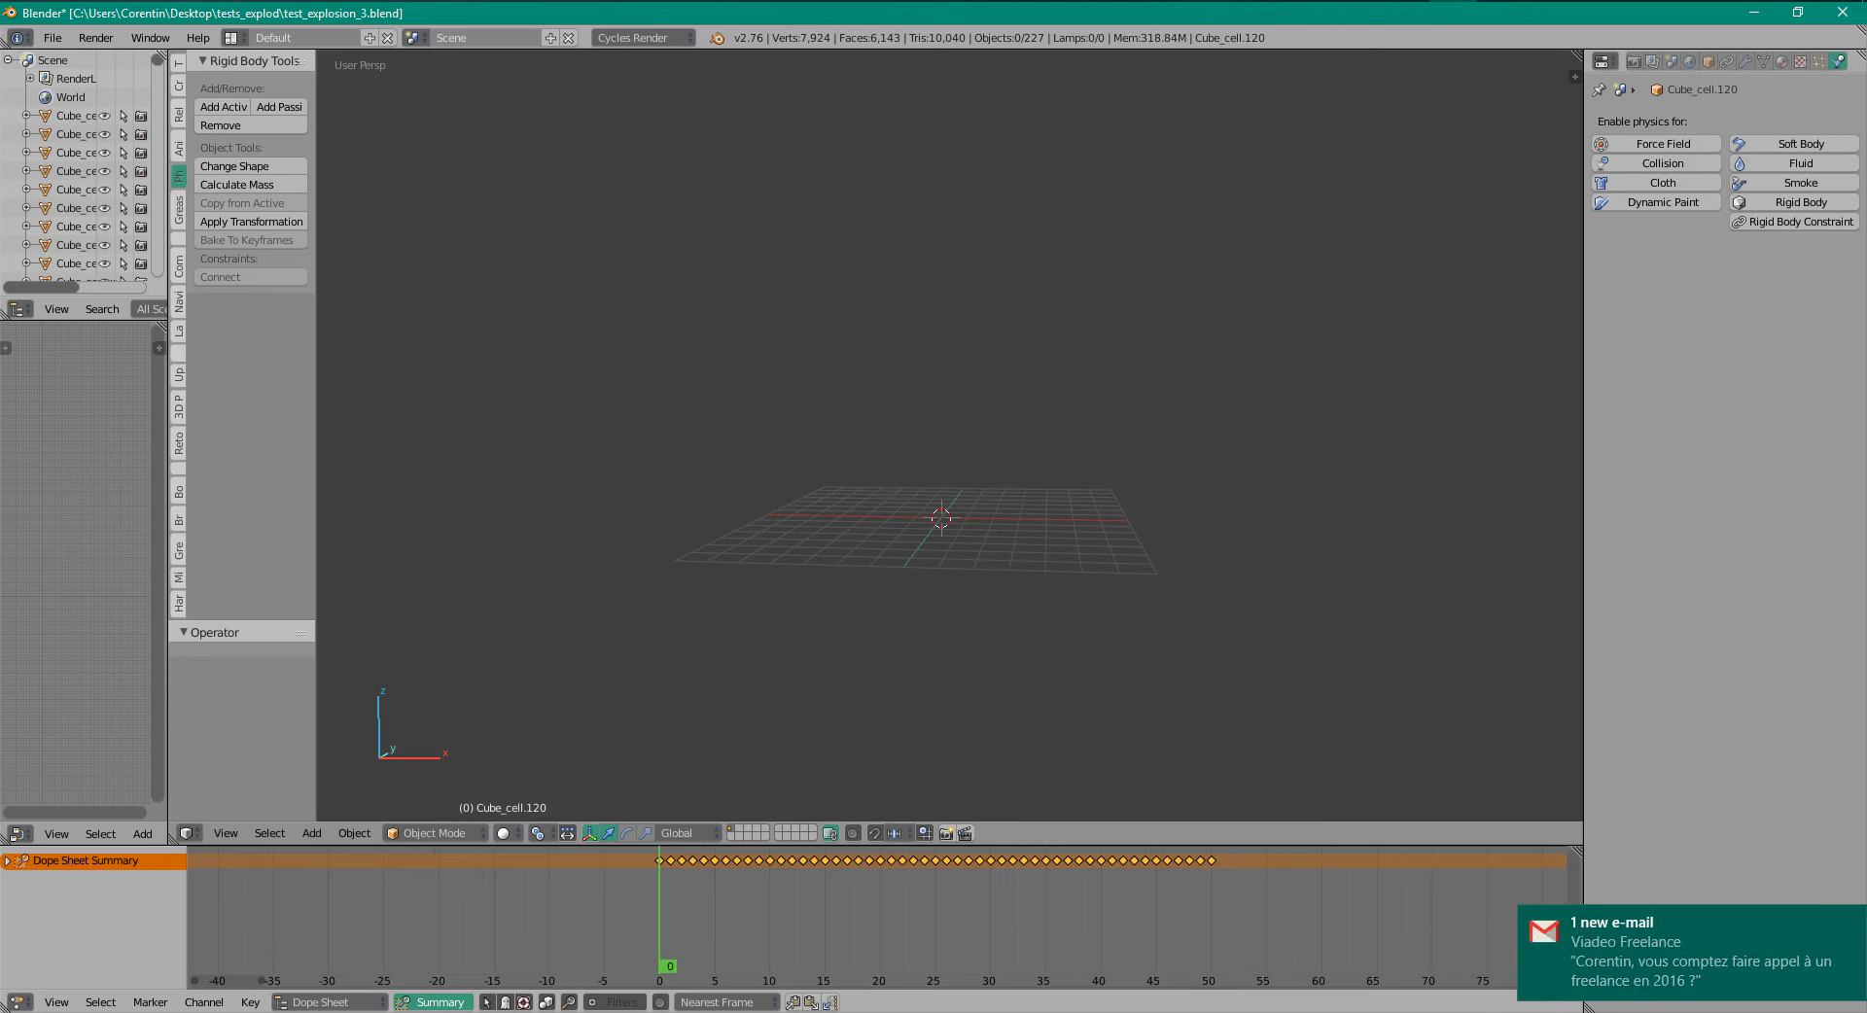
# - Undo the keyframe scaling in the dope sheet
pyautogui.hotkey('ctrl', 'z')
pyautogui.hotkey('ctrl', 'z')
pyautogui.hotkey('ctrl', 'z')
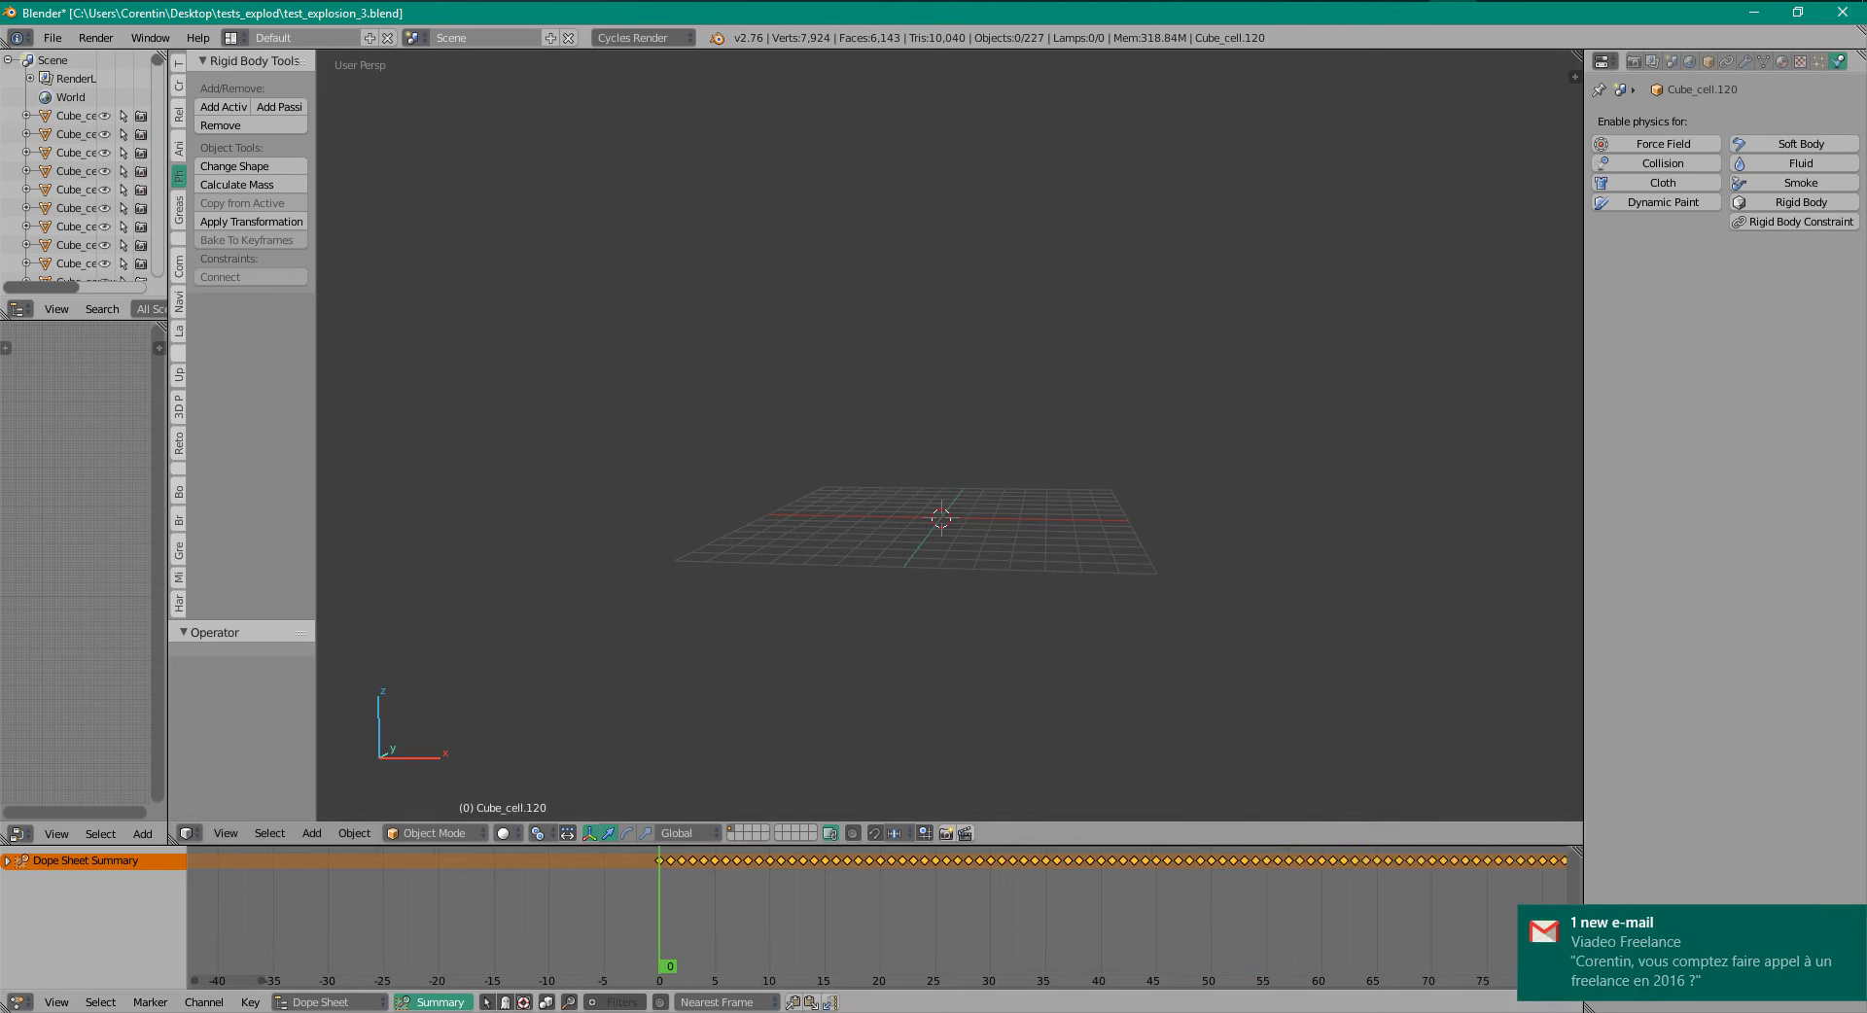
# - Scale all keyframes by 0.335 from frame 0 without snapping them to whole frames, so they end at about frame 50
pyautogui.moveTo(972, 920); pyautogui.dragTo(848, 909, button='middle')
pyautogui.click(1846, 922)
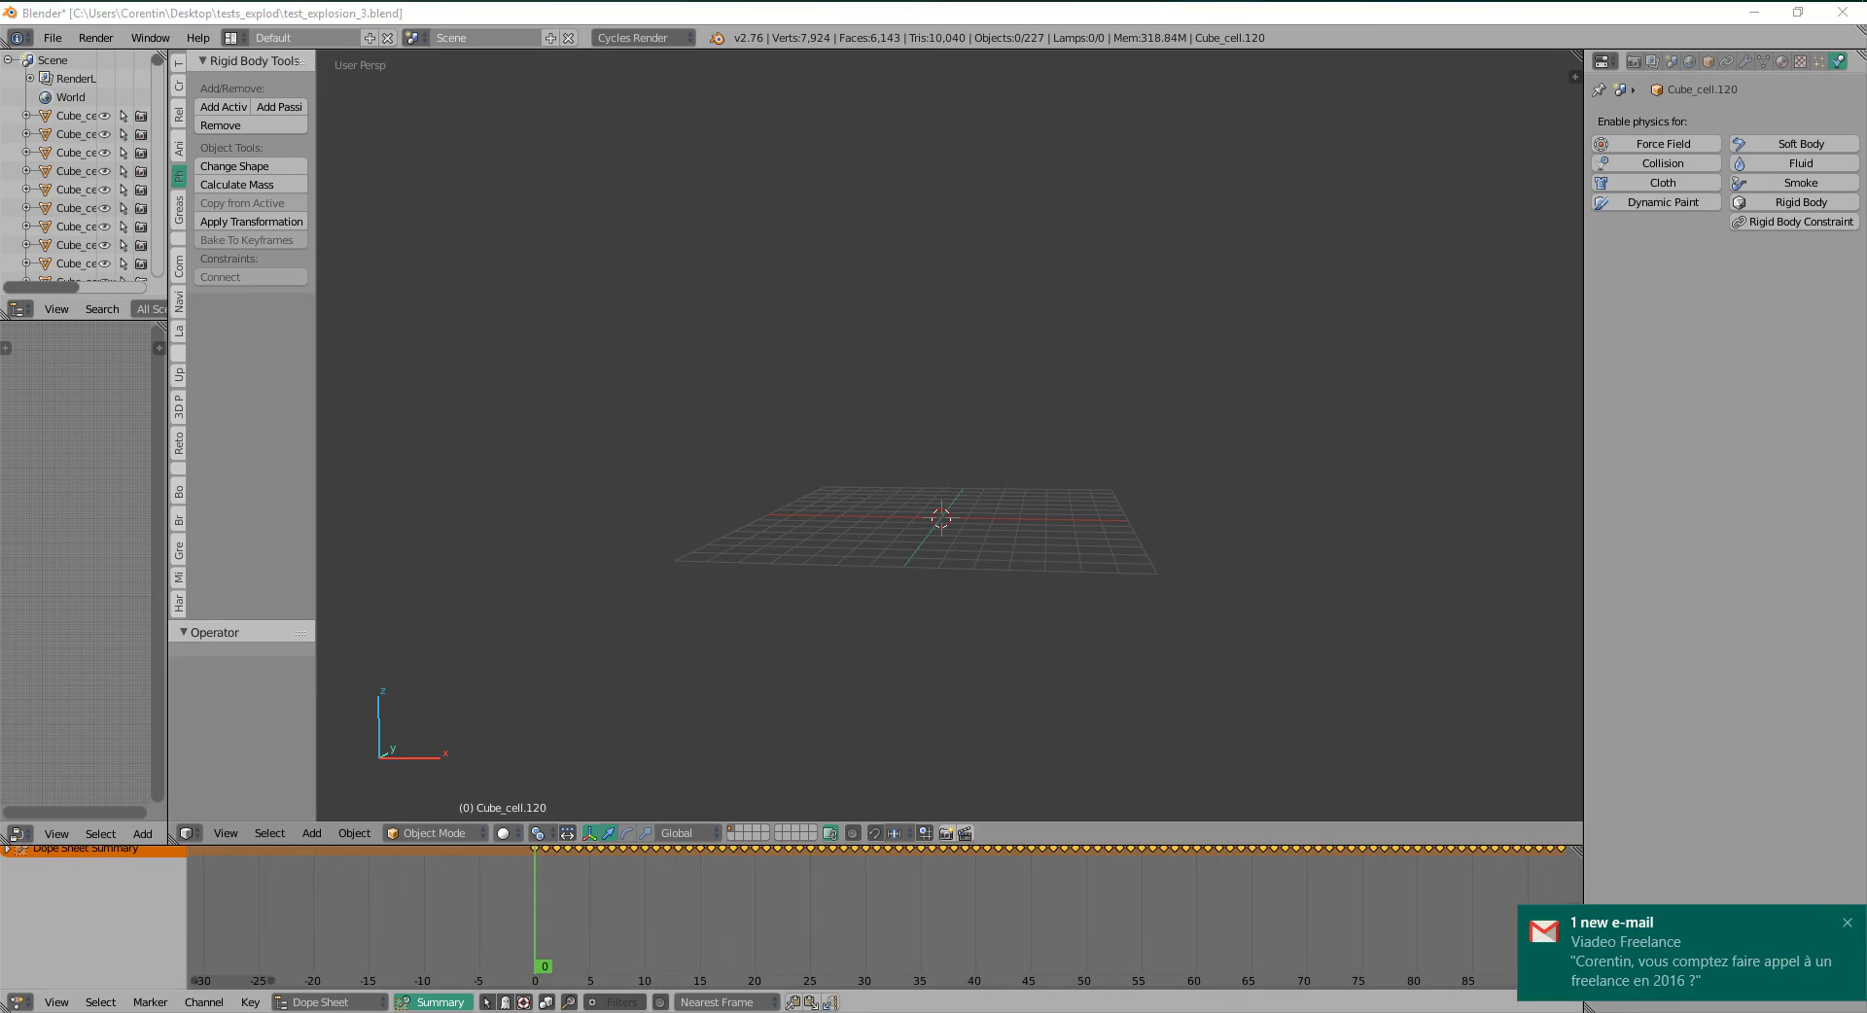
pyautogui.scroll(-4, 885, 914)
pyautogui.moveTo(885, 914); pyautogui.dragTo(606, 922, button='middle')
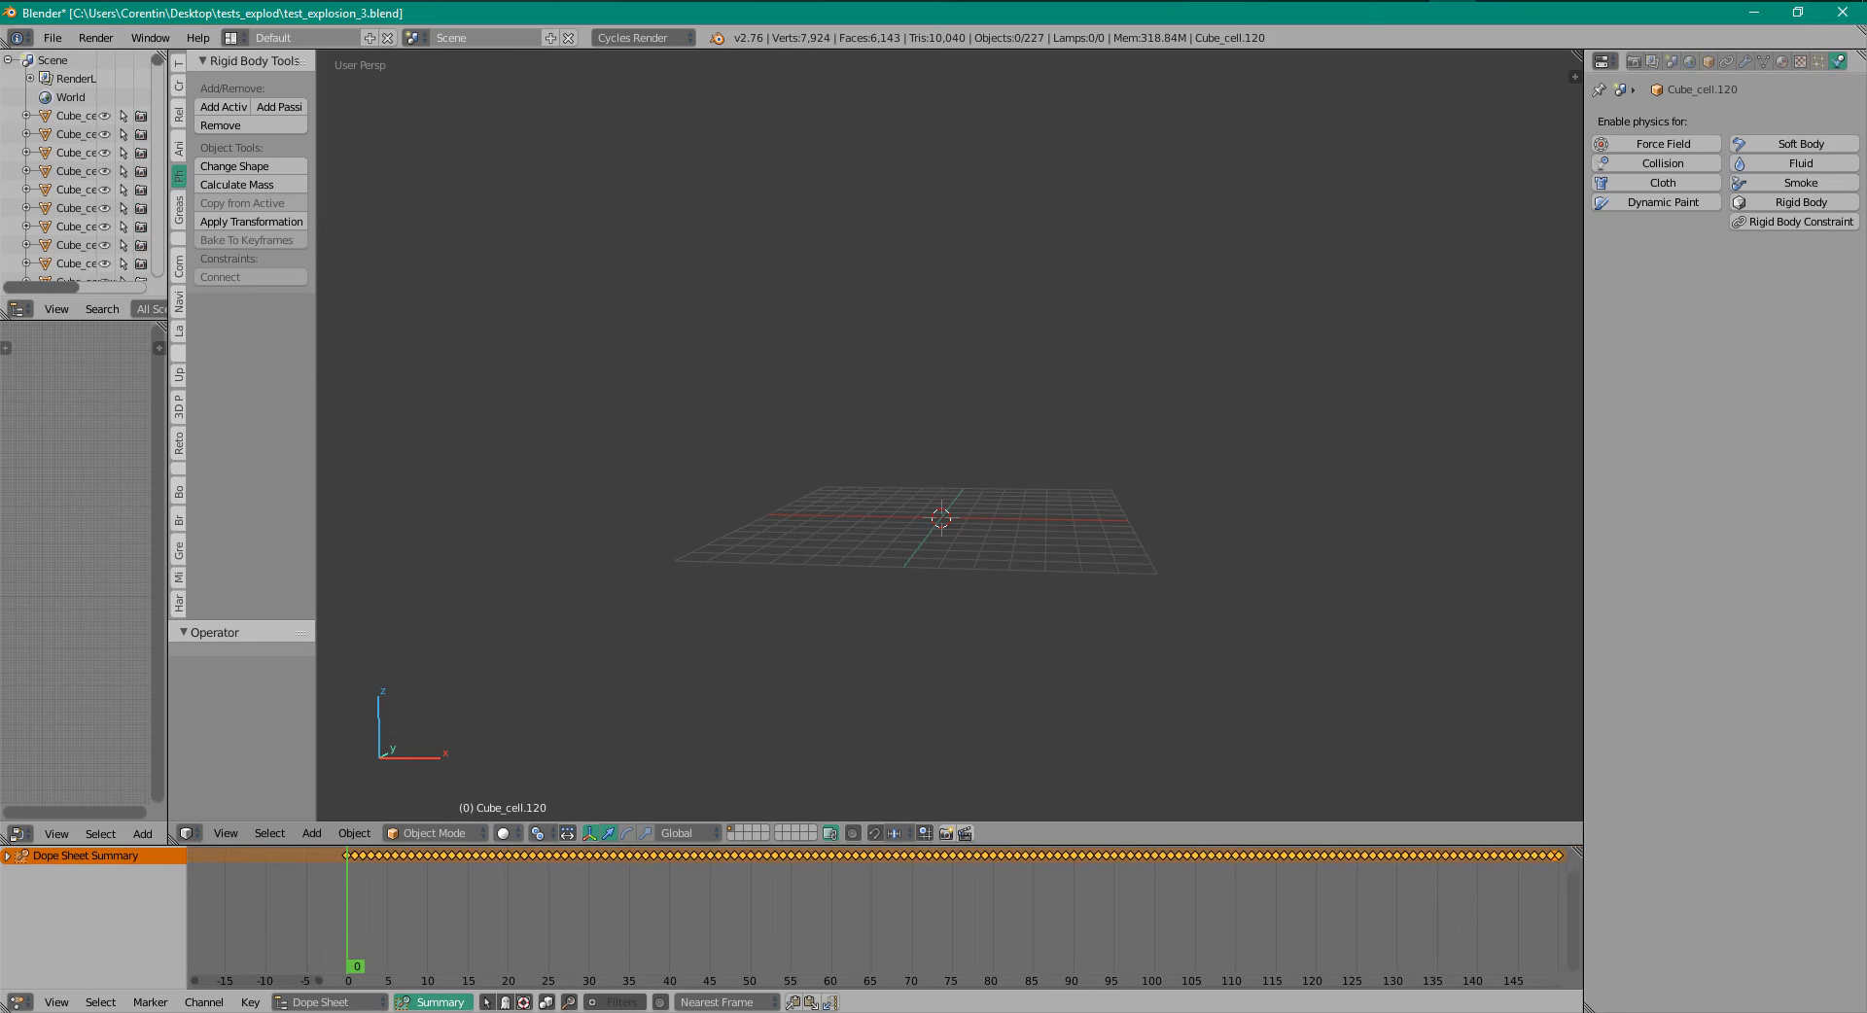
pyautogui.click(8, 857)
pyautogui.moveTo(875, 914); pyautogui.dragTo(765, 919, button='middle')
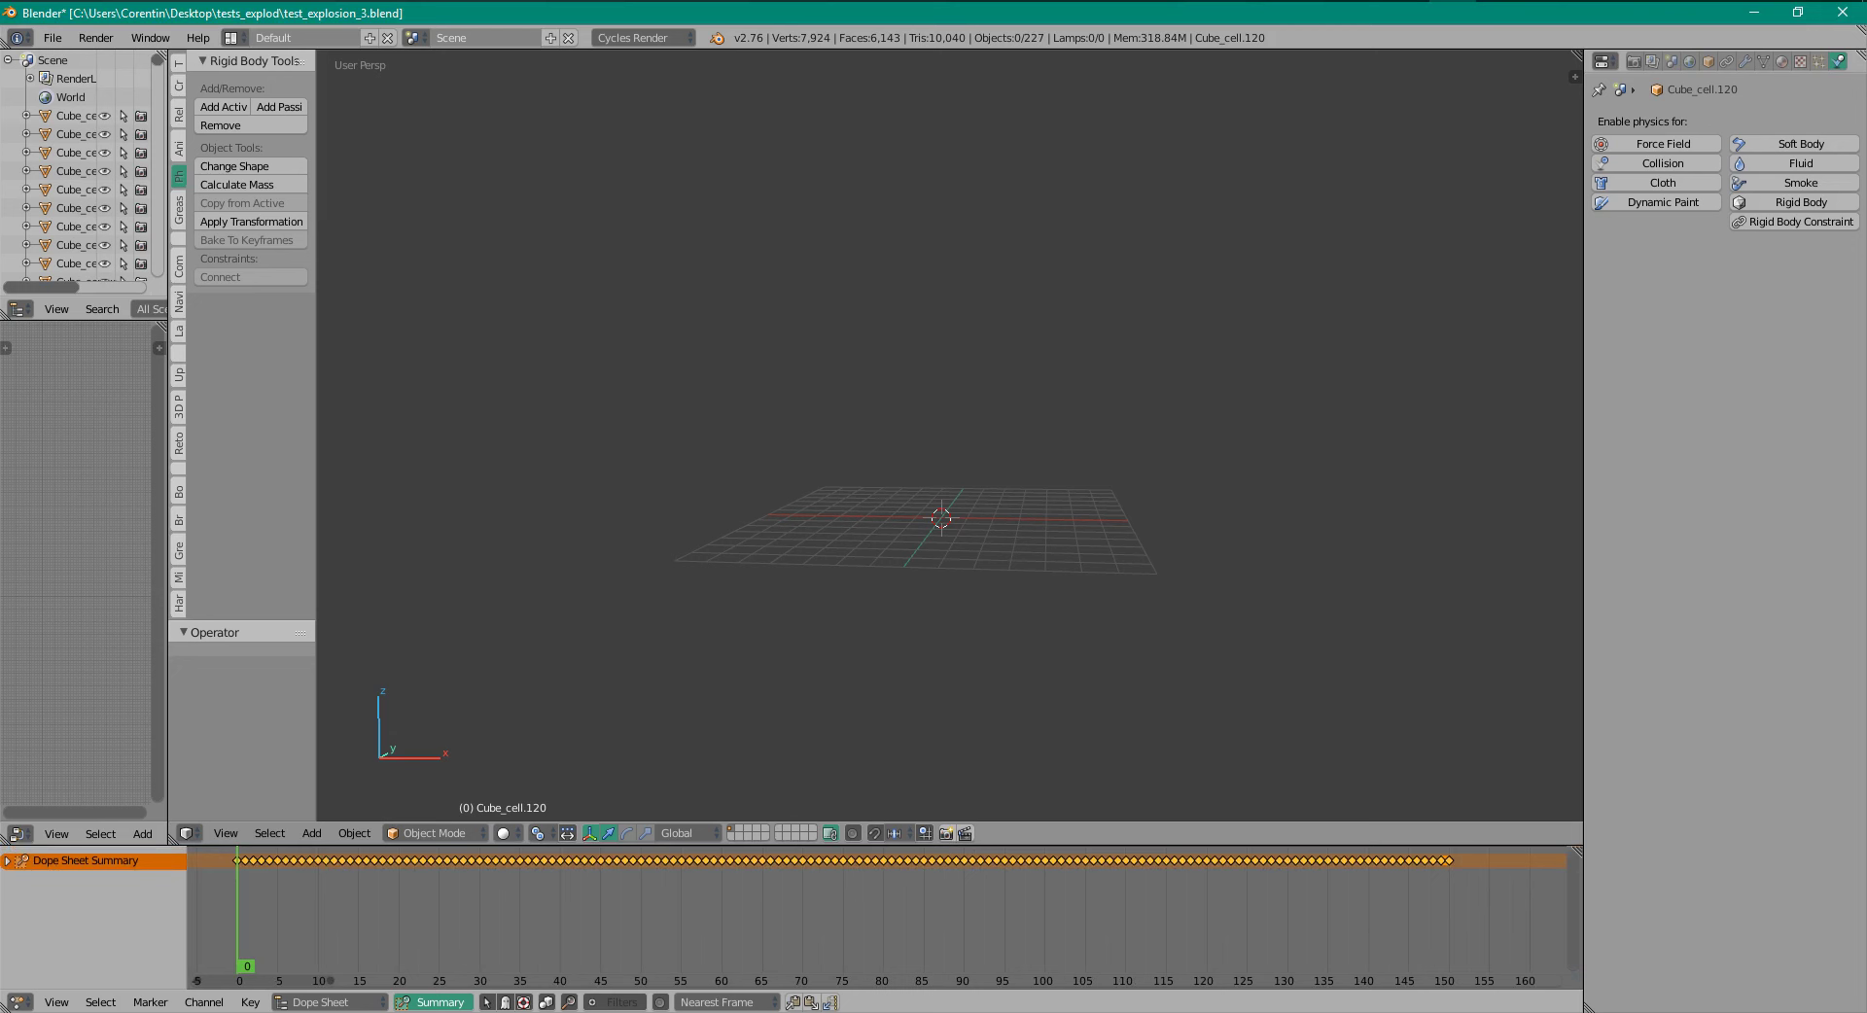
pyautogui.moveTo(875, 914); pyautogui.dragTo(932, 914, button='middle')
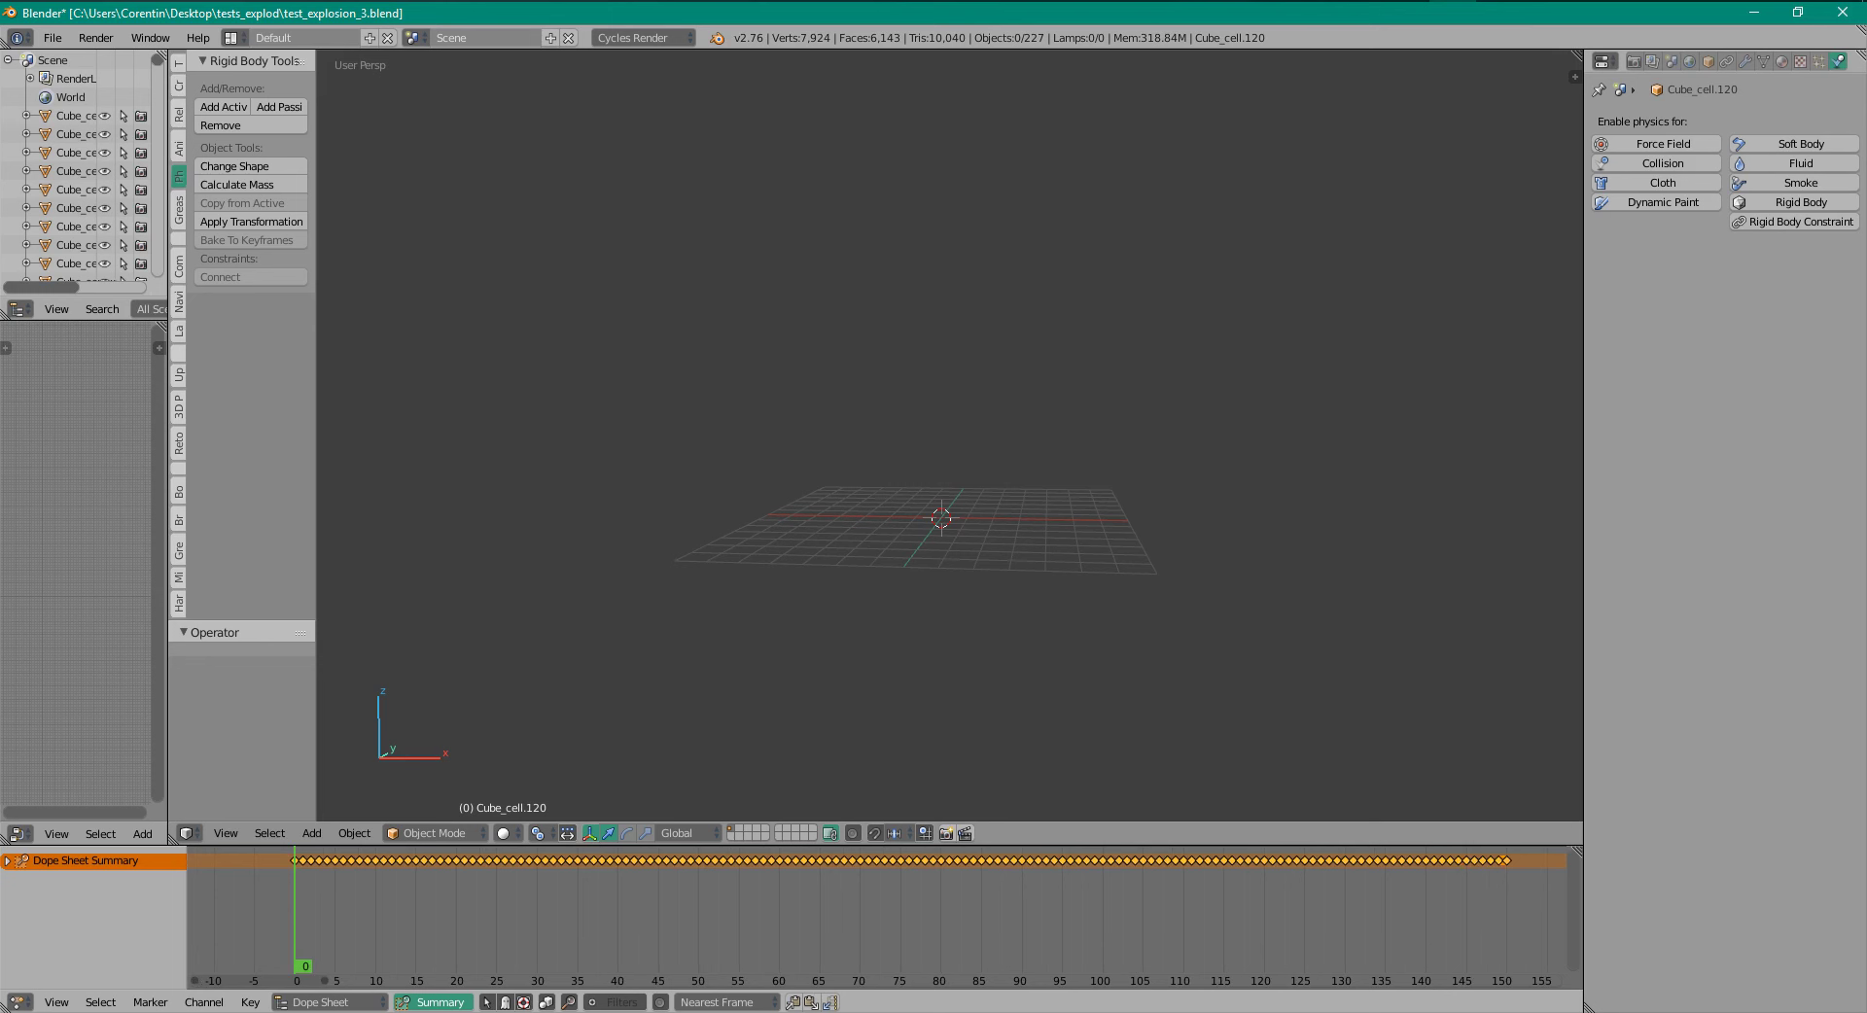
pyautogui.press('s')
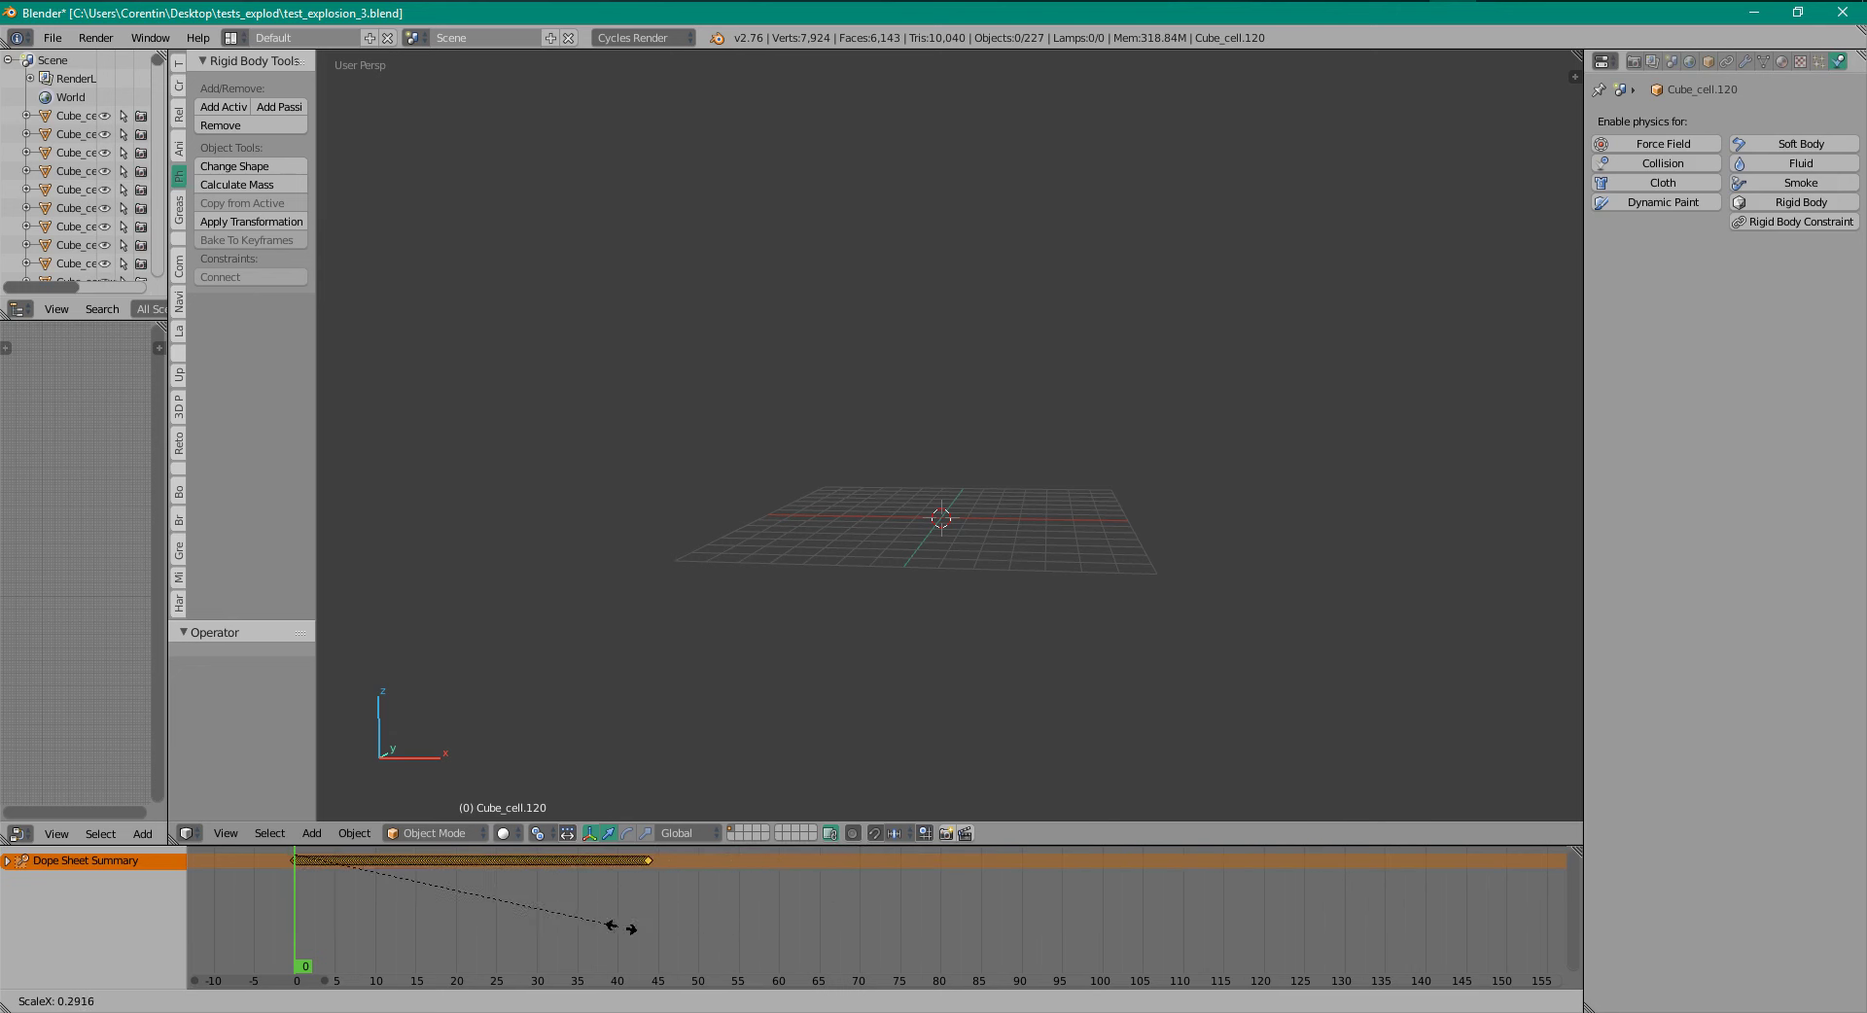
pyautogui.click(671, 912)
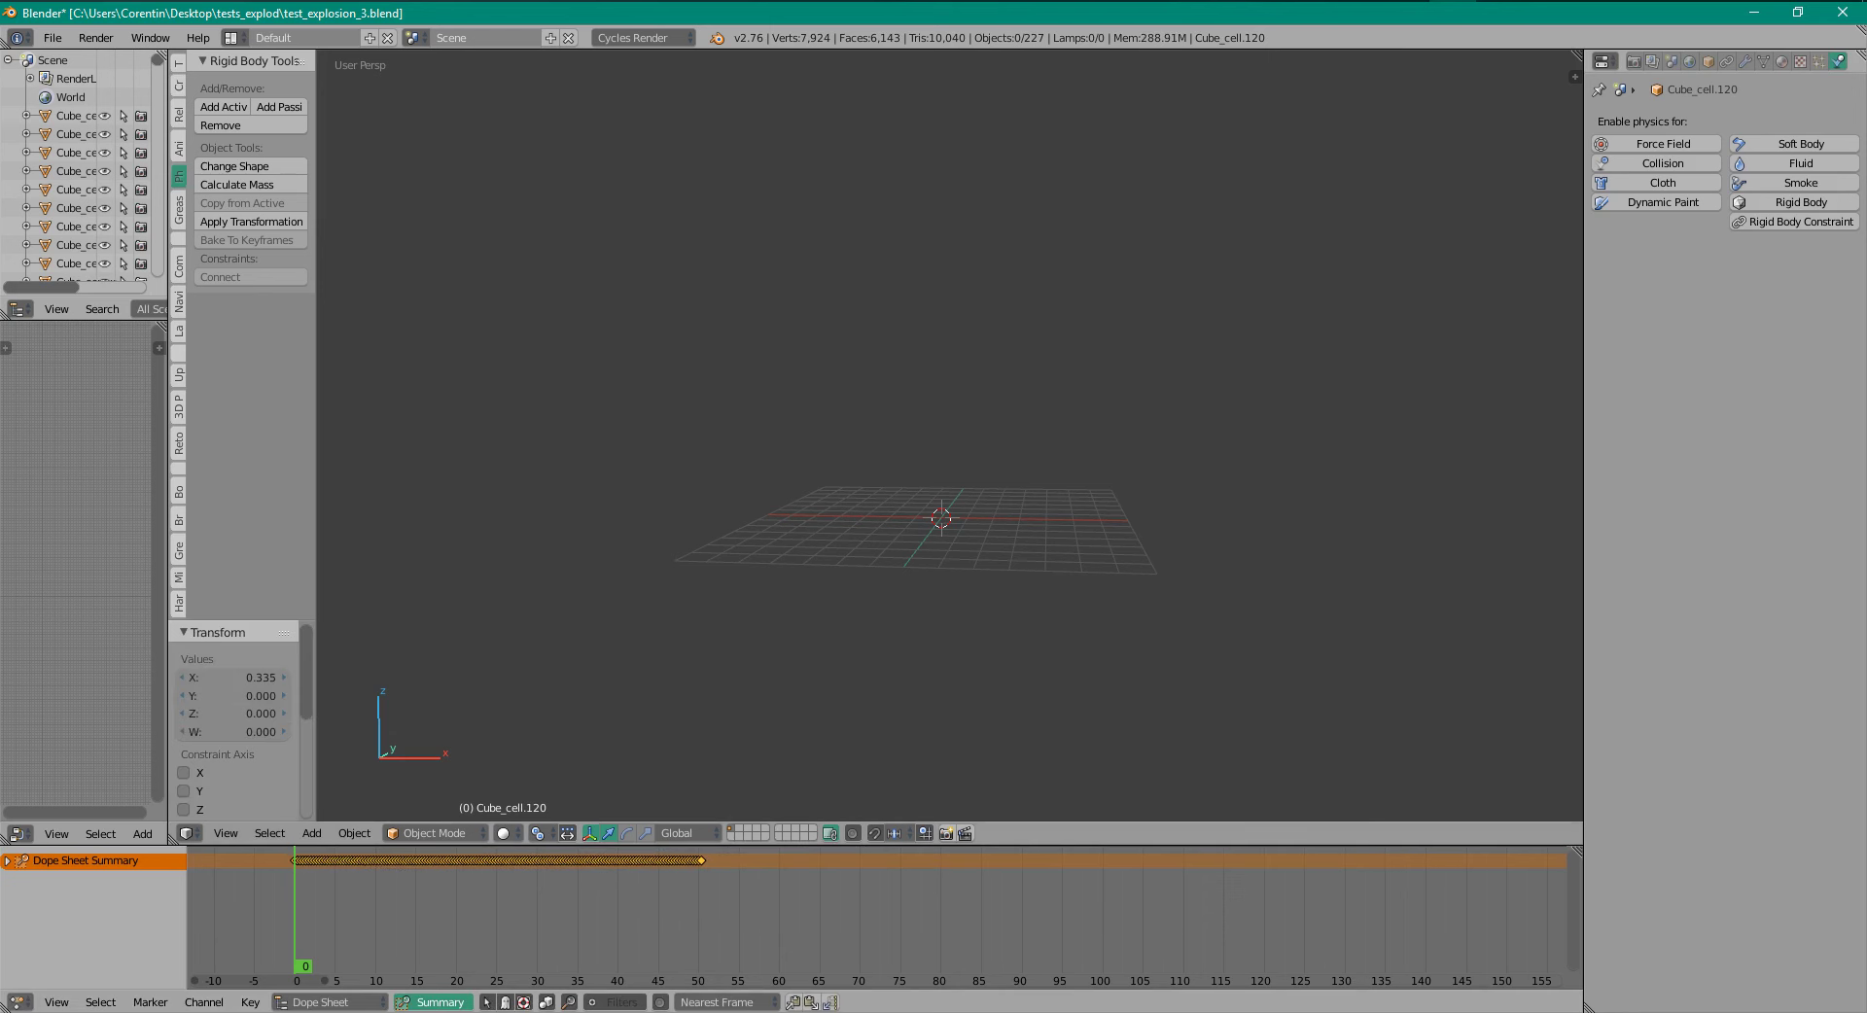
# - Play the rescaled explosion in the 3D viewport and scrub back before its first keyframe
pyautogui.scroll(1, 949, 435)
pyautogui.hotkey('alt', 'a')
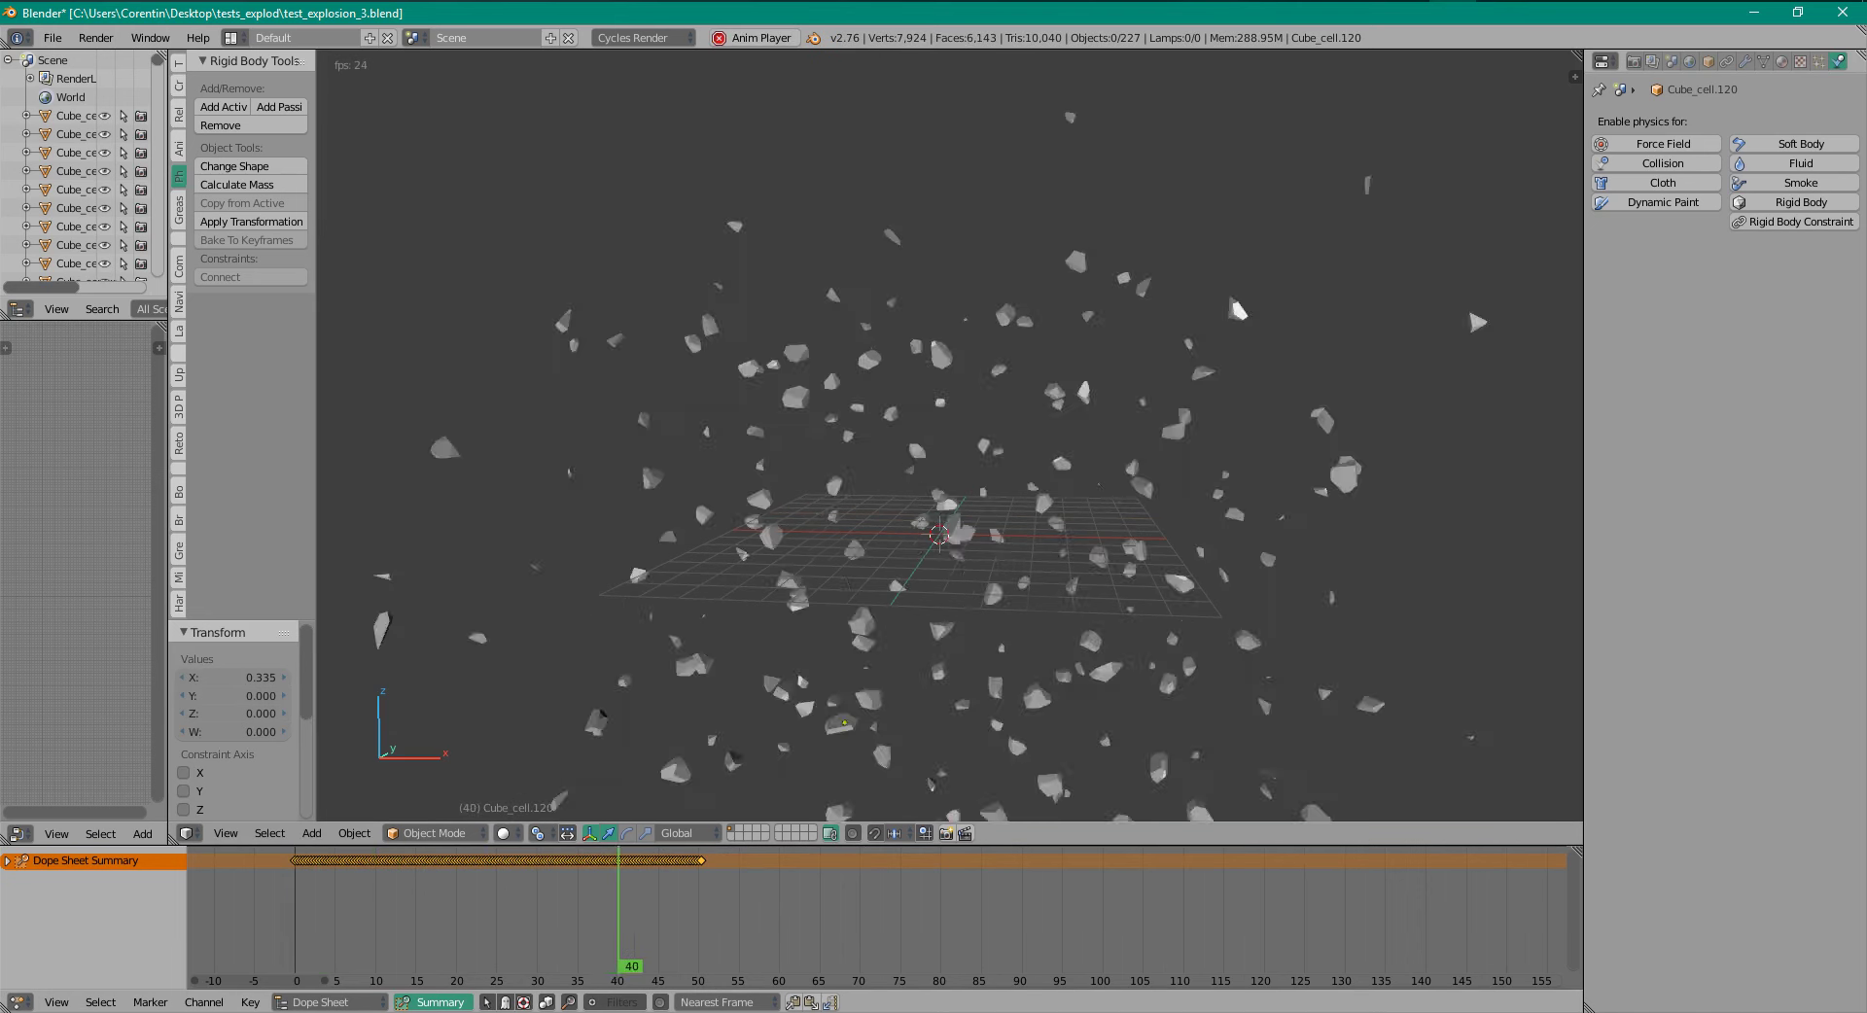
pyautogui.hotkey('alt', 'a')
pyautogui.moveTo(755, 923); pyautogui.dragTo(221, 924)
# - Set the current frame to 0 and try scaling the keyframes down further, to end near frame 20
pyautogui.moveTo(259, 981); pyautogui.dragTo(664, 981)
pyautogui.moveTo(1361, 914); pyautogui.dragTo(1283, 899, button='middle')
pyautogui.scroll(-13, 884, 914)
pyautogui.moveTo(243, 894); pyautogui.dragTo(1482, 919, button='middle')
pyautogui.scroll(4, 875, 914)
pyautogui.scroll(3, 466, 918)
pyautogui.moveTo(467, 919); pyautogui.dragTo(1193, 919, button='middle')
pyautogui.scroll(9, 1192, 919)
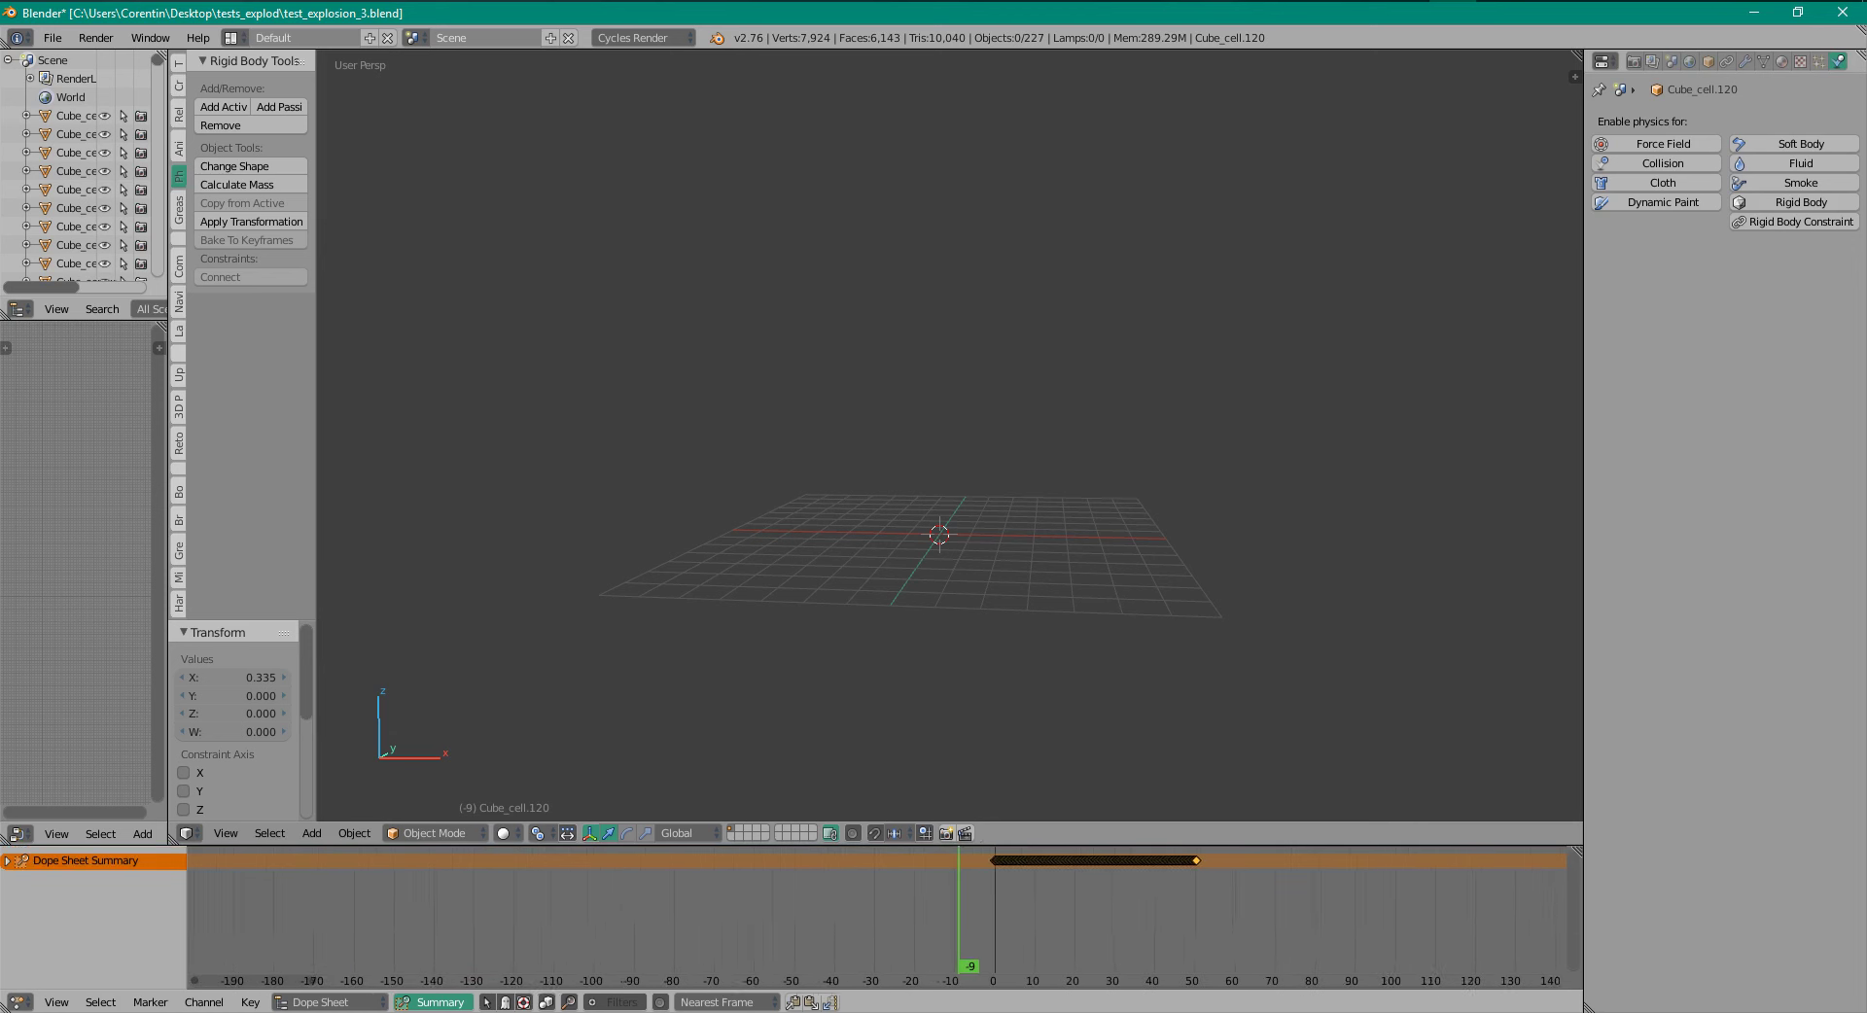
pyautogui.moveTo(977, 918); pyautogui.dragTo(549, 919, button='middle')
pyautogui.scroll(1, 973, 919)
pyautogui.scroll(3, 251, 917)
pyautogui.scroll(4, 649, 919)
pyautogui.scroll(2, 875, 919)
pyautogui.moveTo(549, 918); pyautogui.dragTo(336, 919)
pyautogui.press('Left')
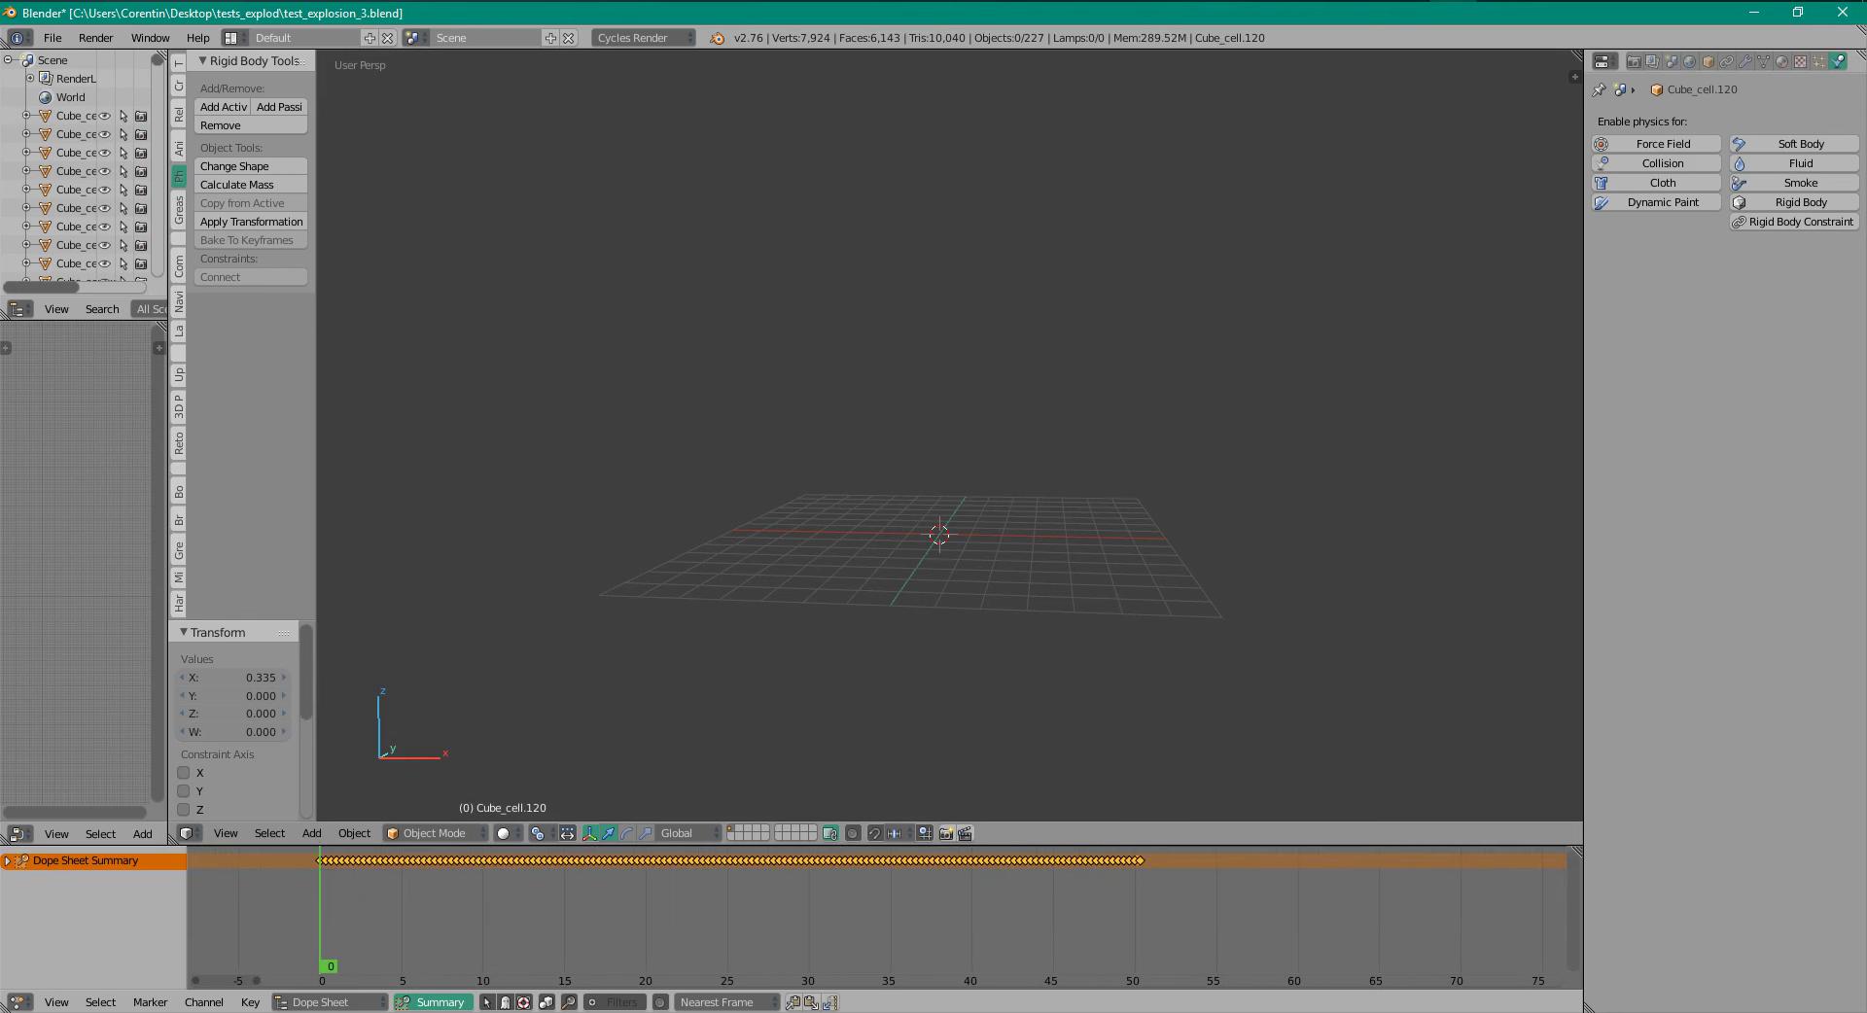
pyautogui.press('s')
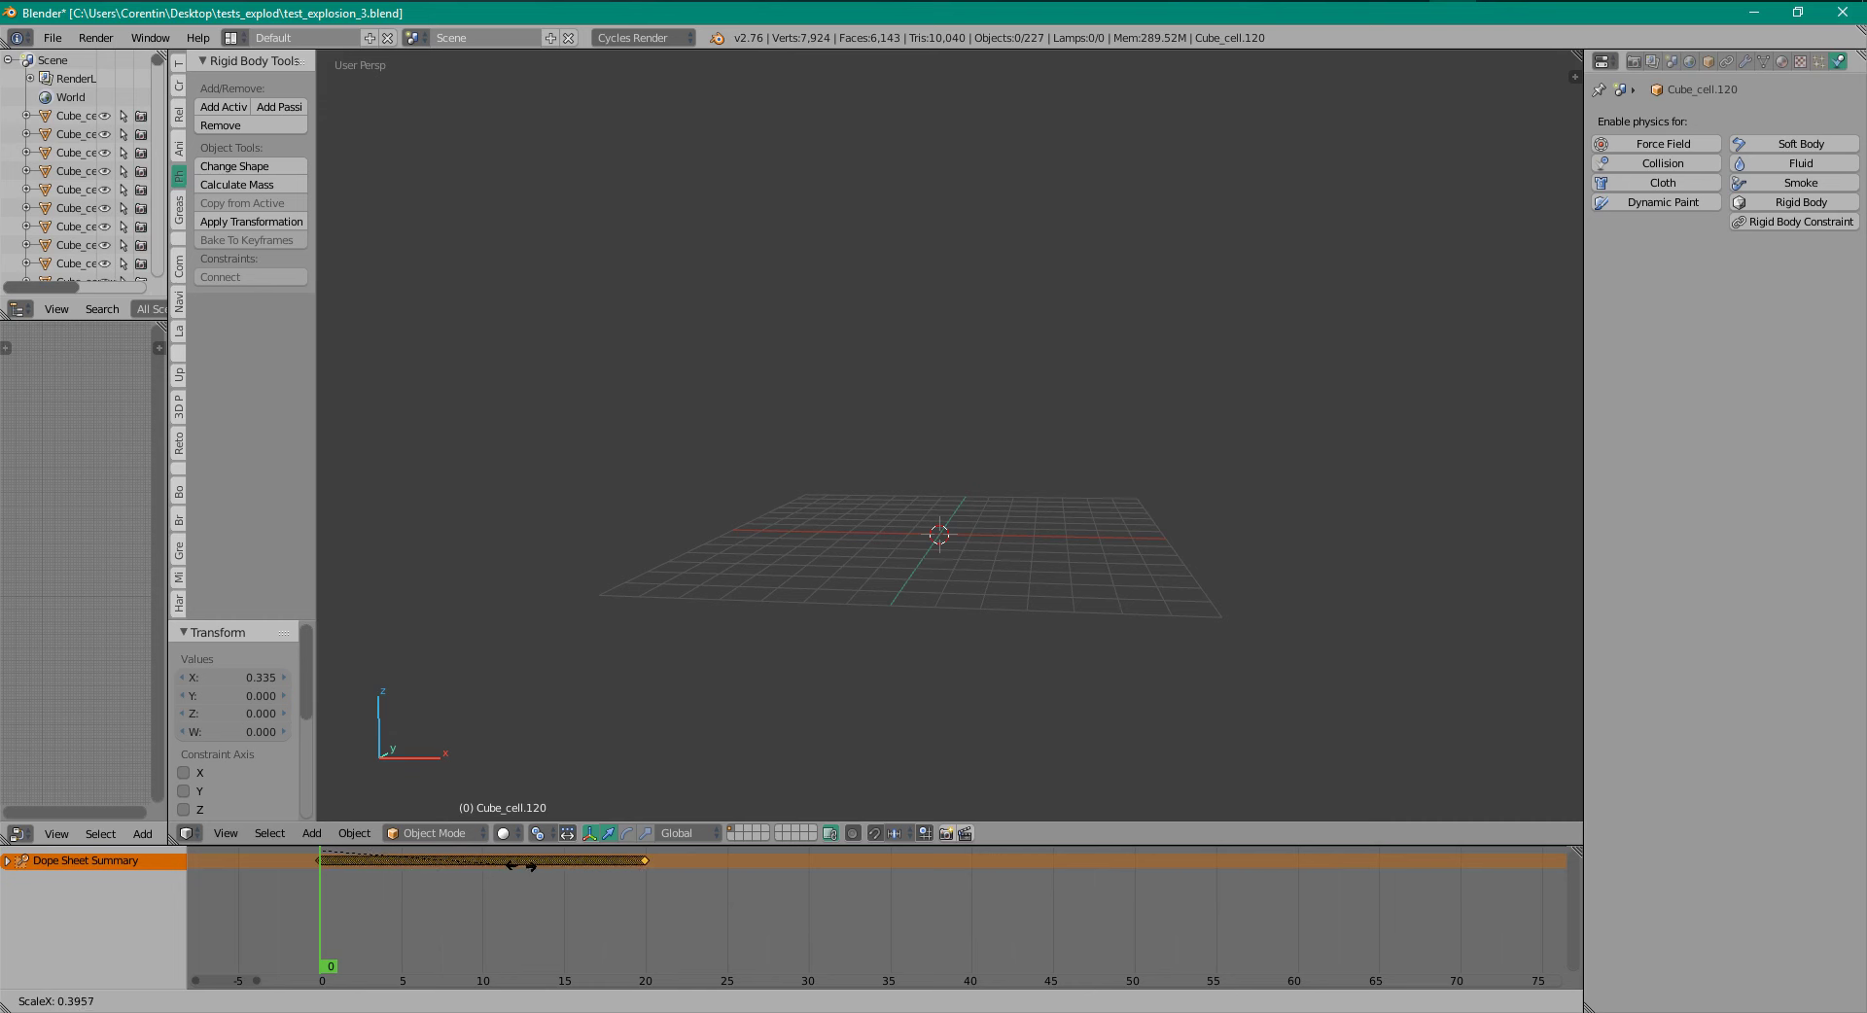
pyautogui.rightClick(1012, 900)
# - Replay the explosion animation repeatedly from its start to check the motion
pyautogui.hotkey('alt', 'a')
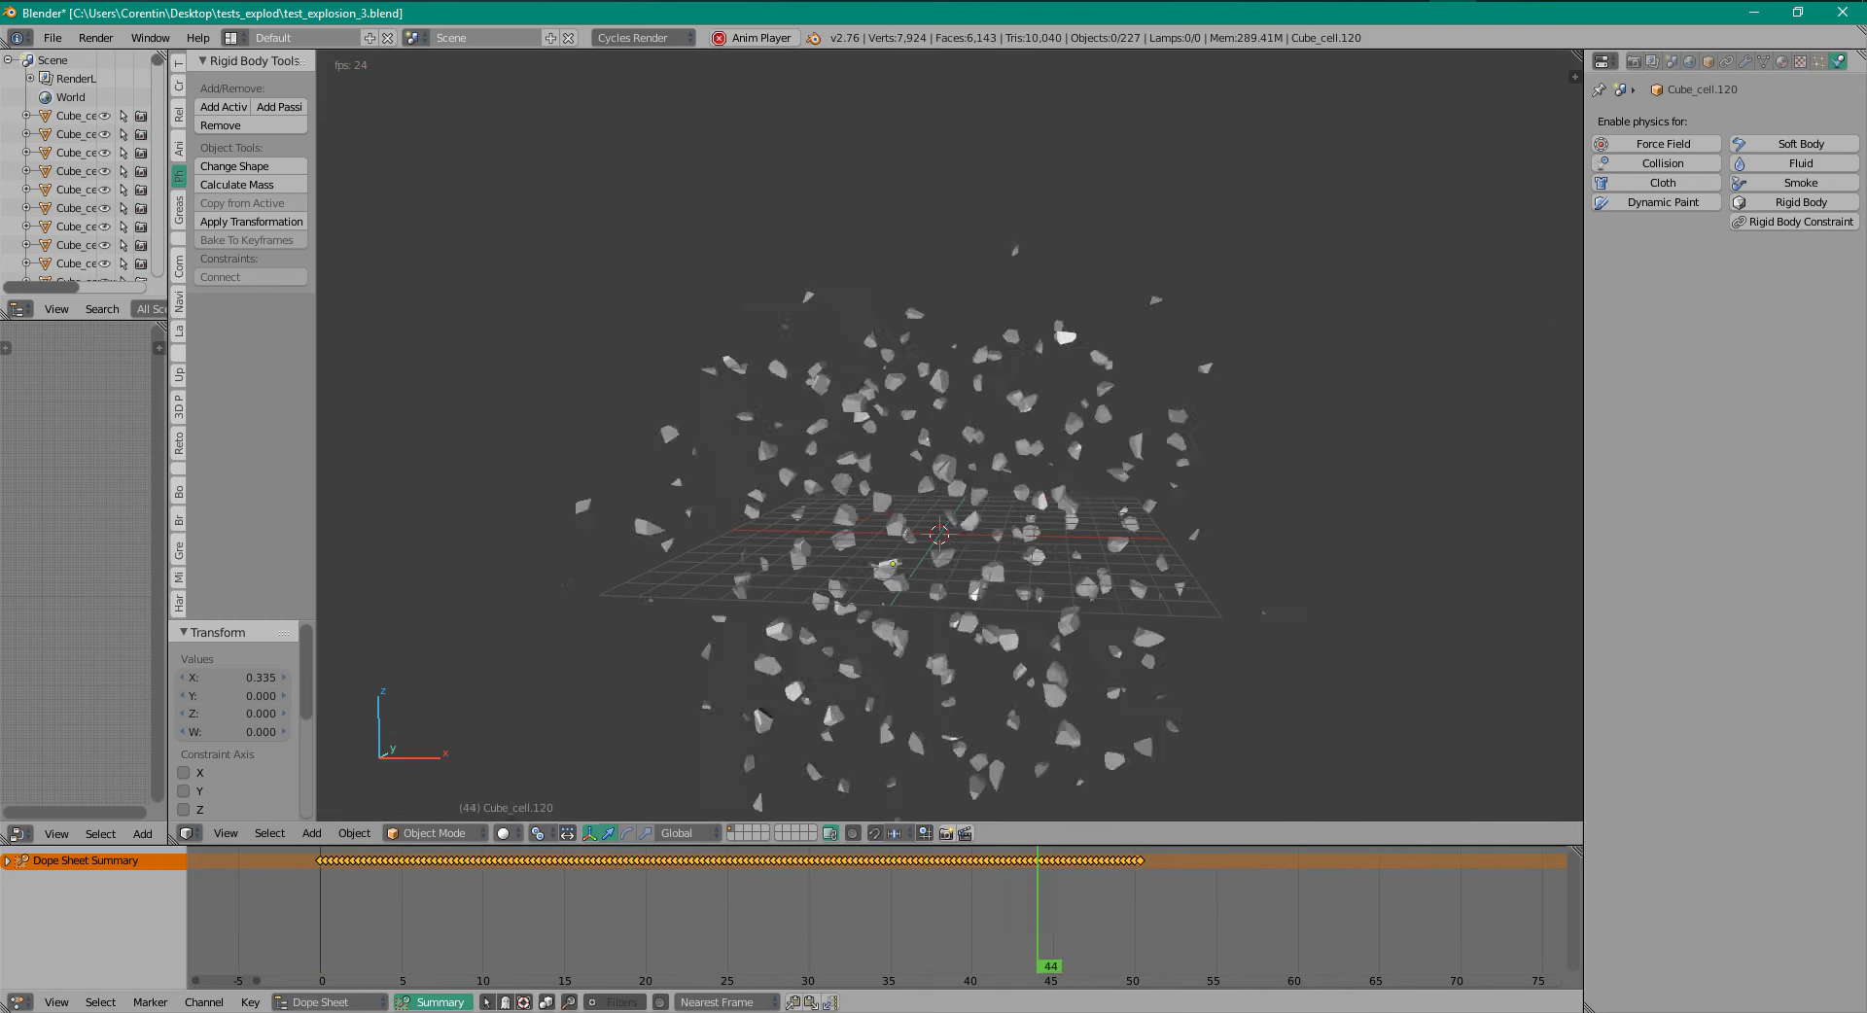
pyautogui.hotkey('alt', 'a')
pyautogui.moveTo(855, 909); pyautogui.dragTo(288, 909)
pyautogui.hotkey('alt', 'a')
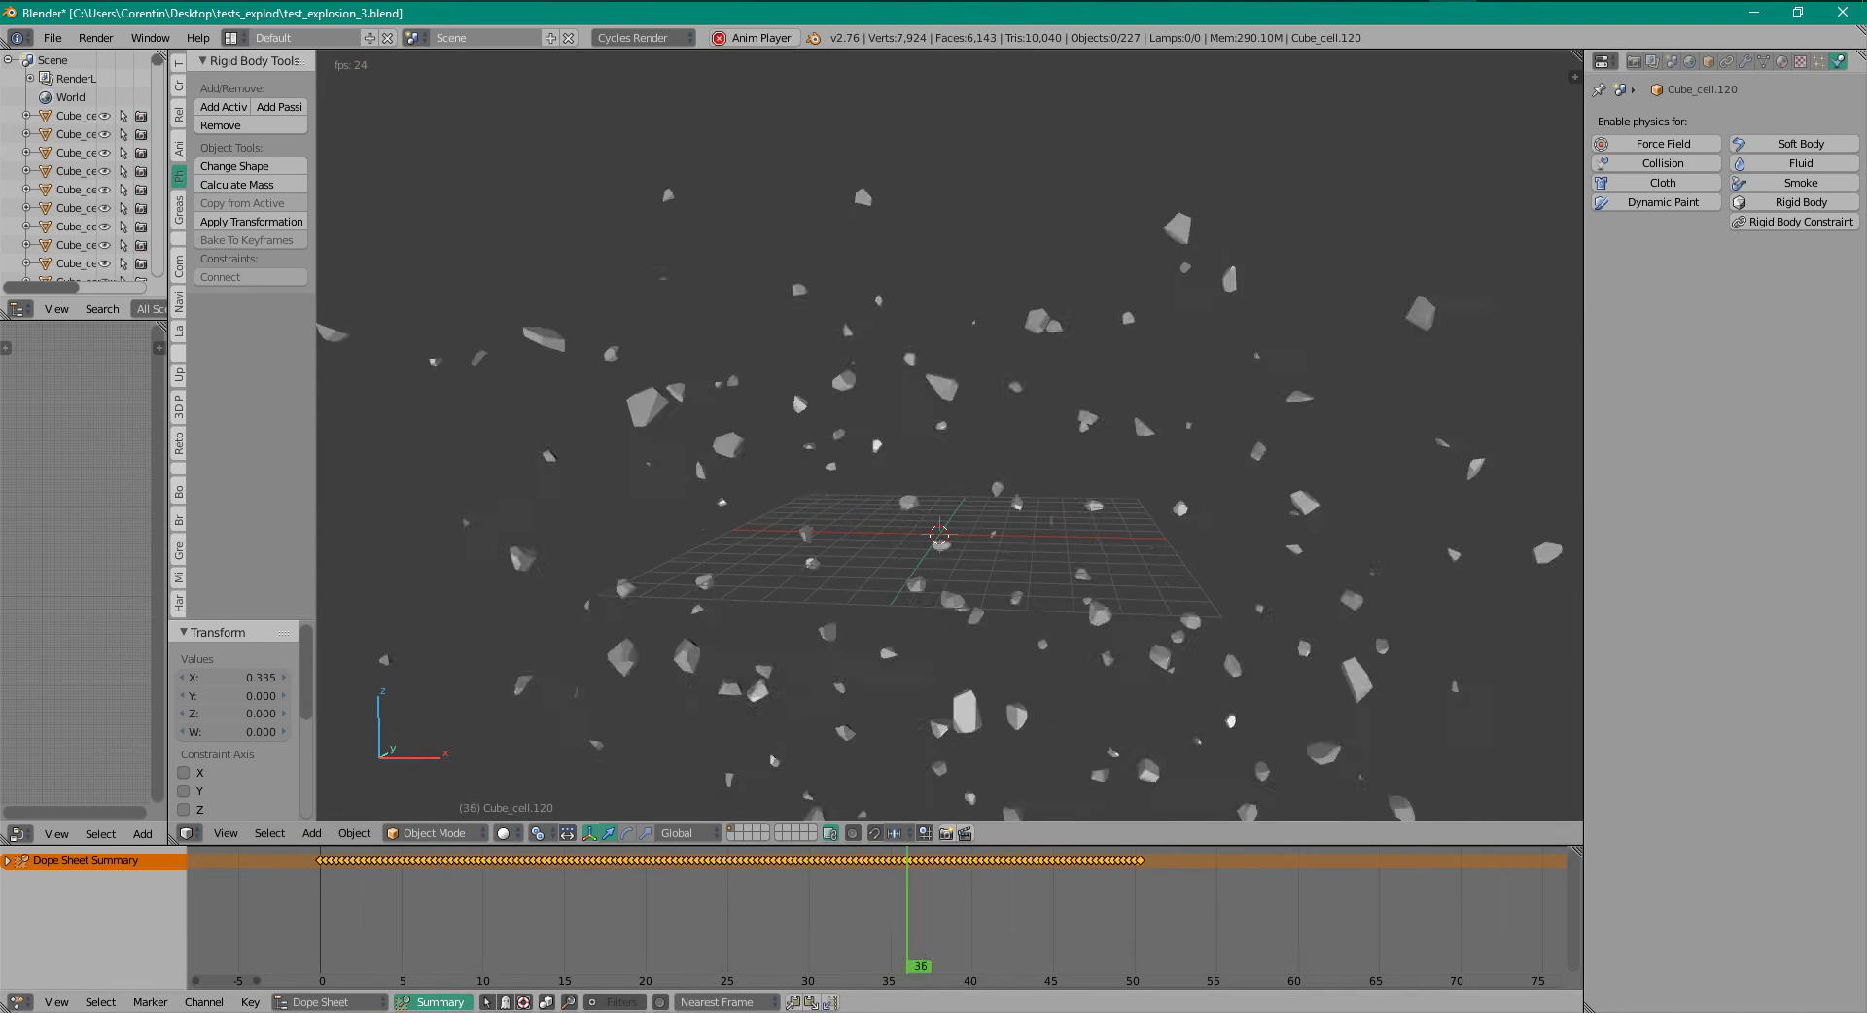
pyautogui.hotkey('alt', 'a')
pyautogui.moveTo(1476, 909); pyautogui.dragTo(312, 909)
pyautogui.hotkey('alt', 'a')
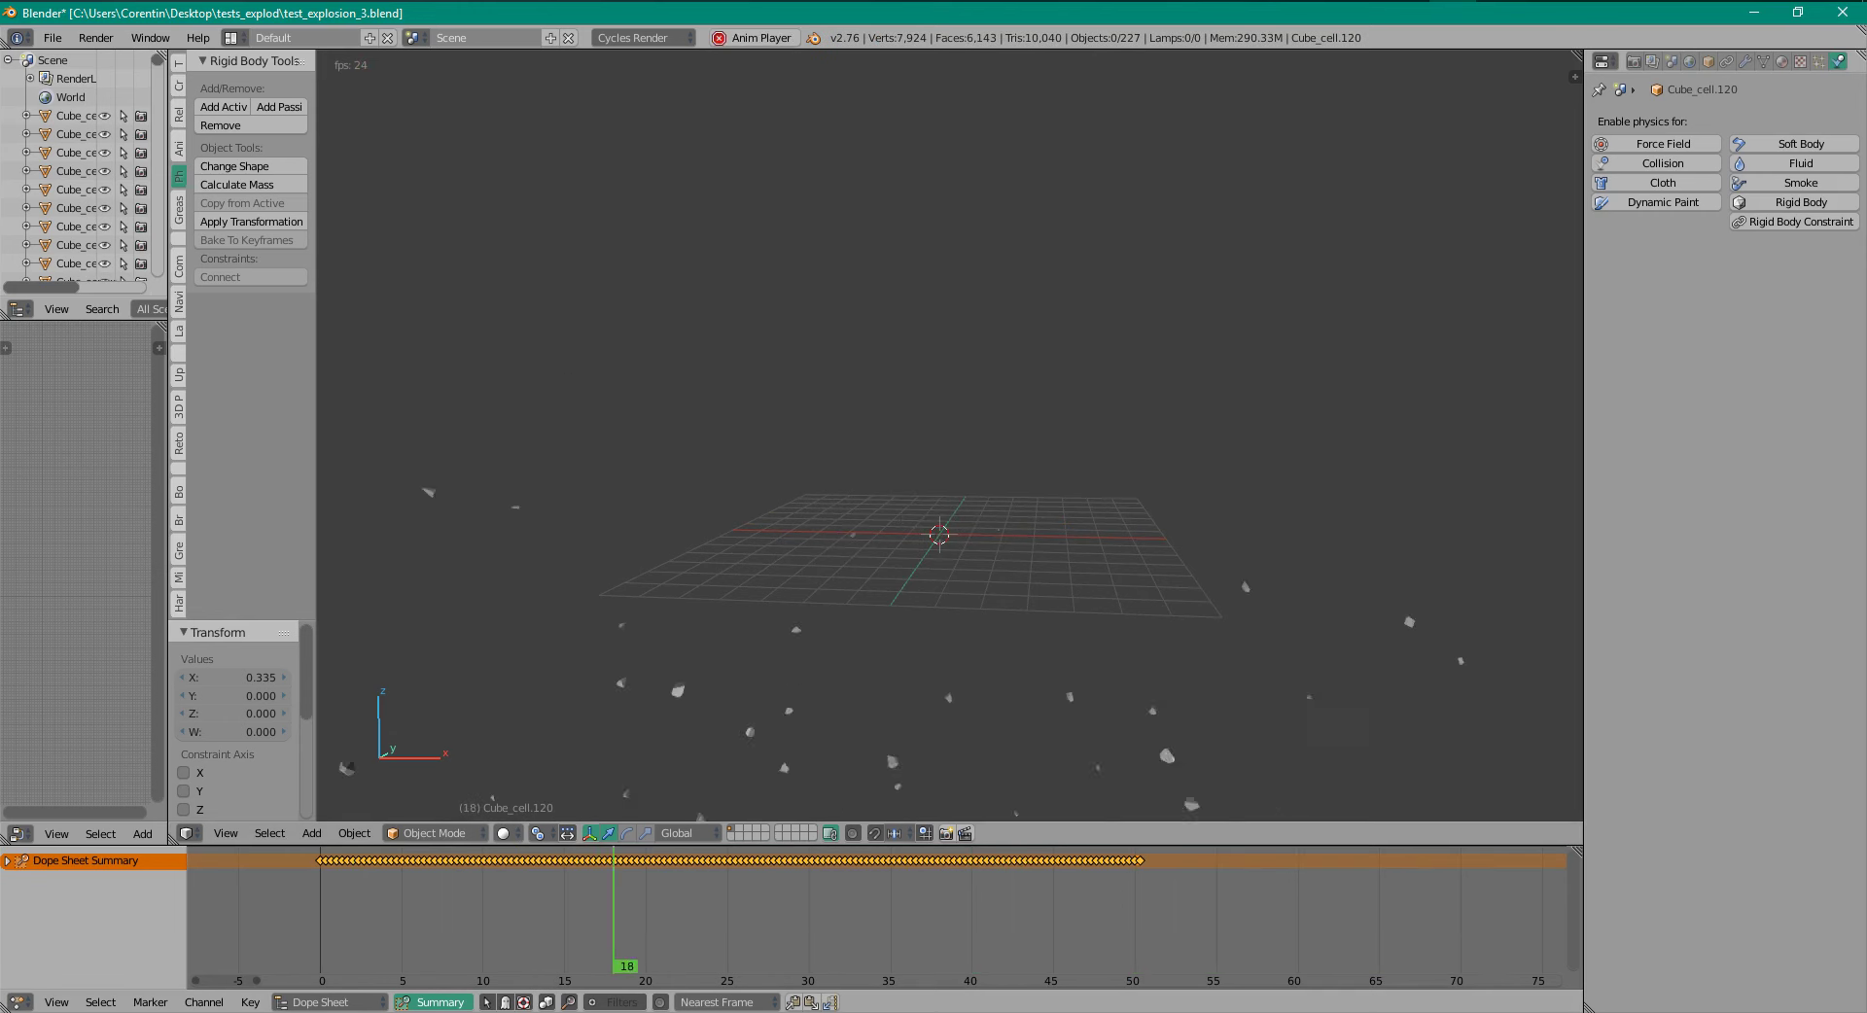